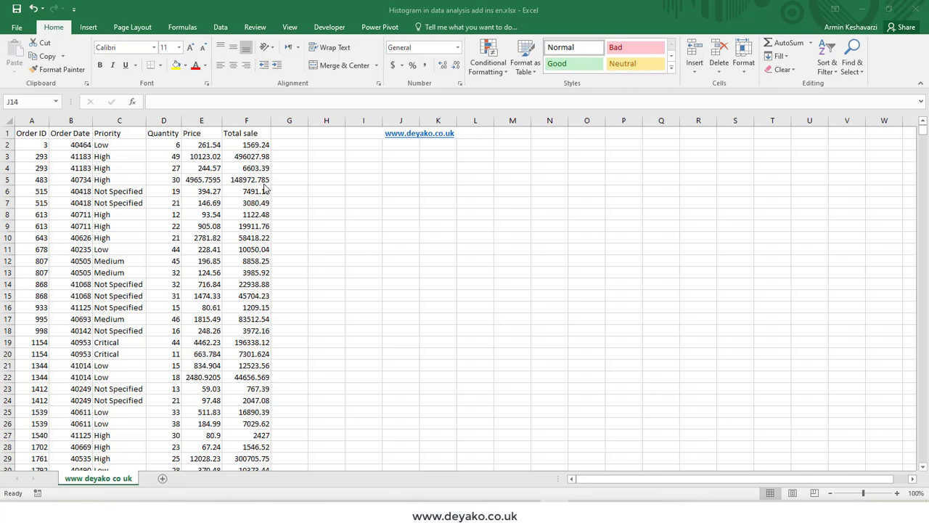
Check whether the Analysis ToolPak is enabled in the list of available Excel add-ins, and close the list without changes
click(225, 26)
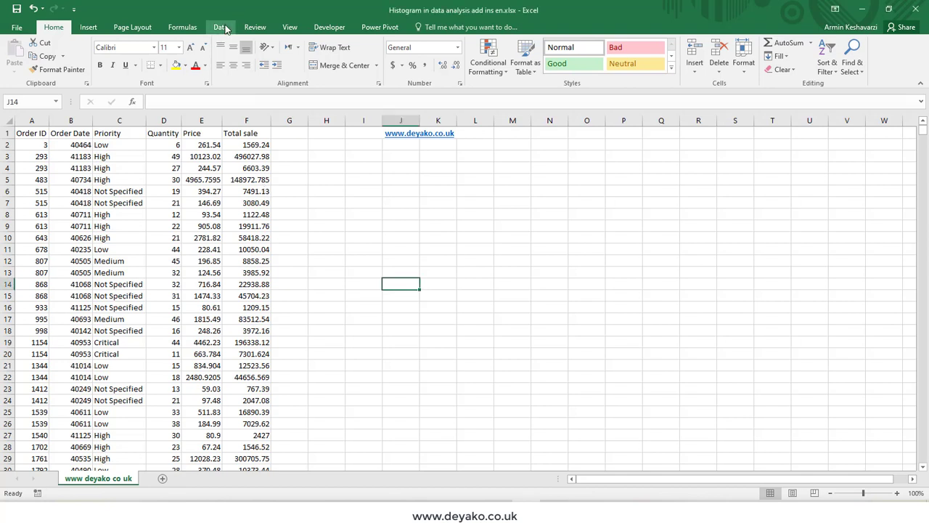
click(225, 26)
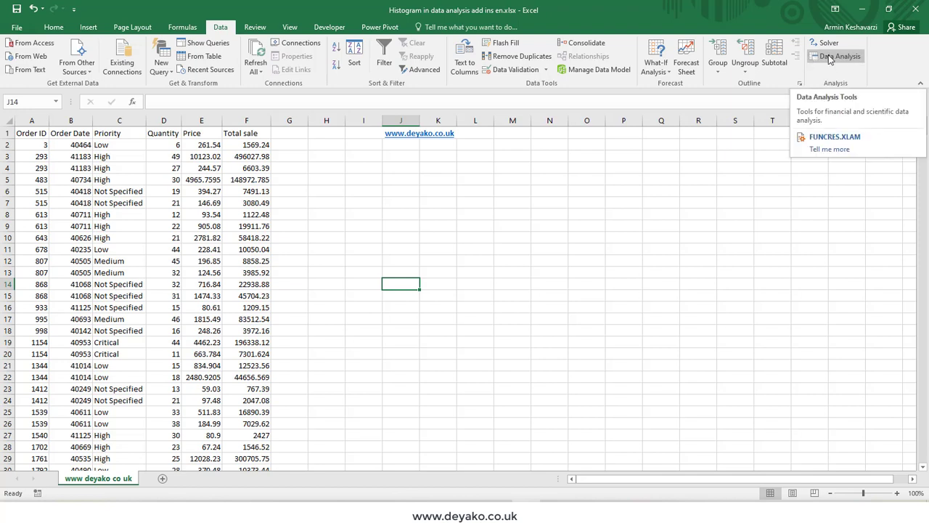
click(16, 26)
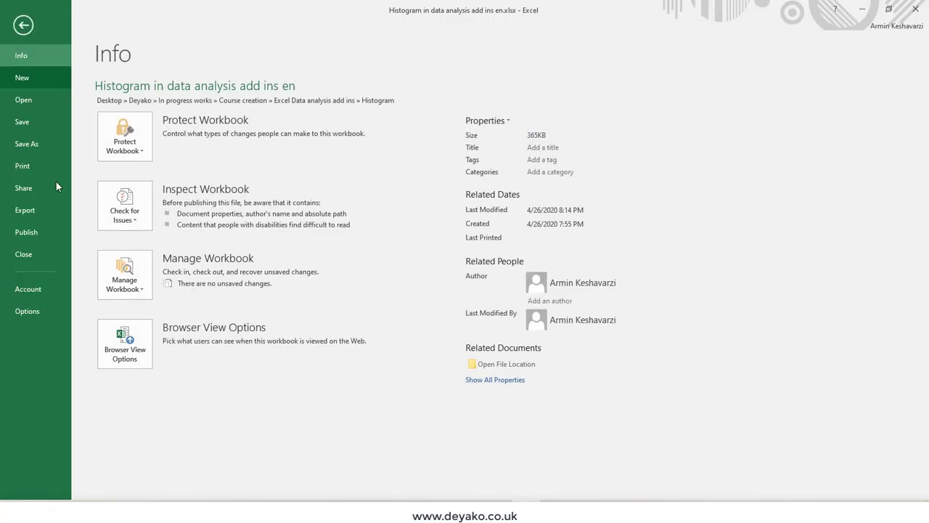
click(35, 310)
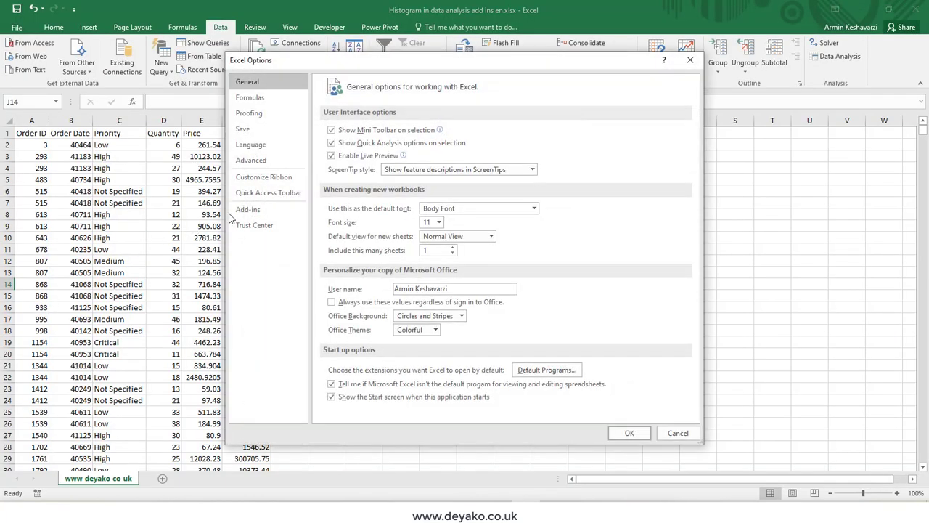
click(248, 209)
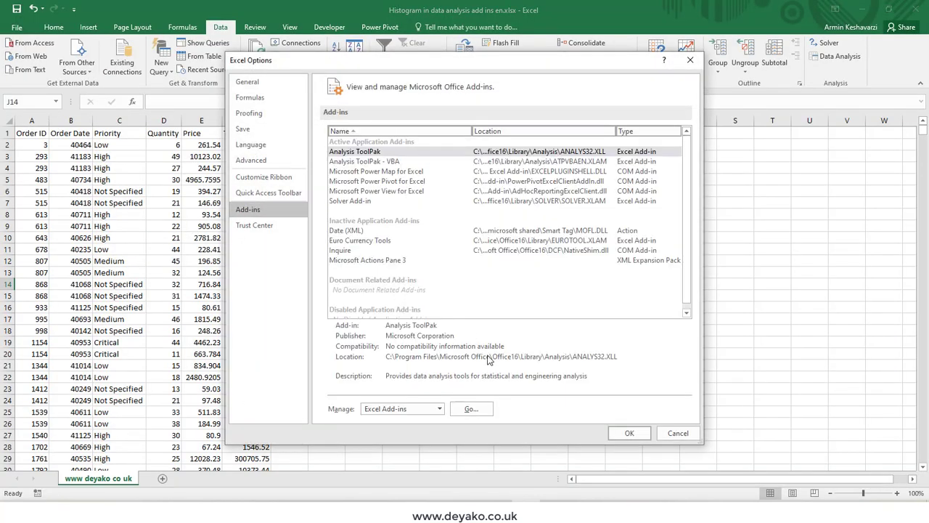
click(471, 409)
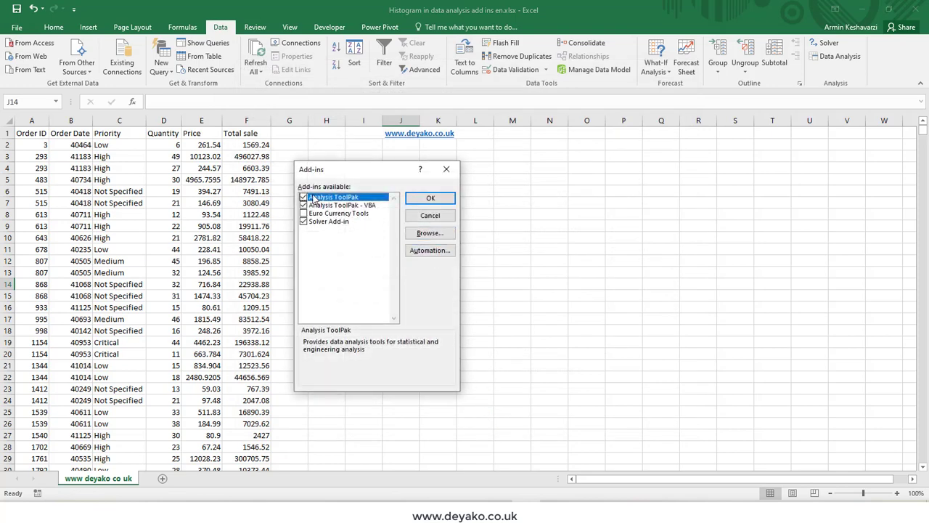
click(447, 170)
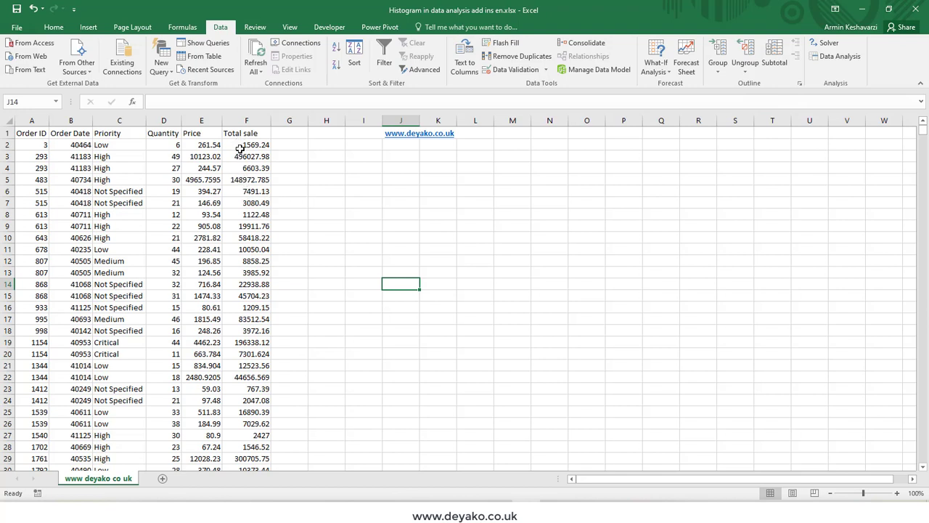
Insert a histogram chart of the Total sale column and place it beside the data, starting near cell G5
click(242, 124)
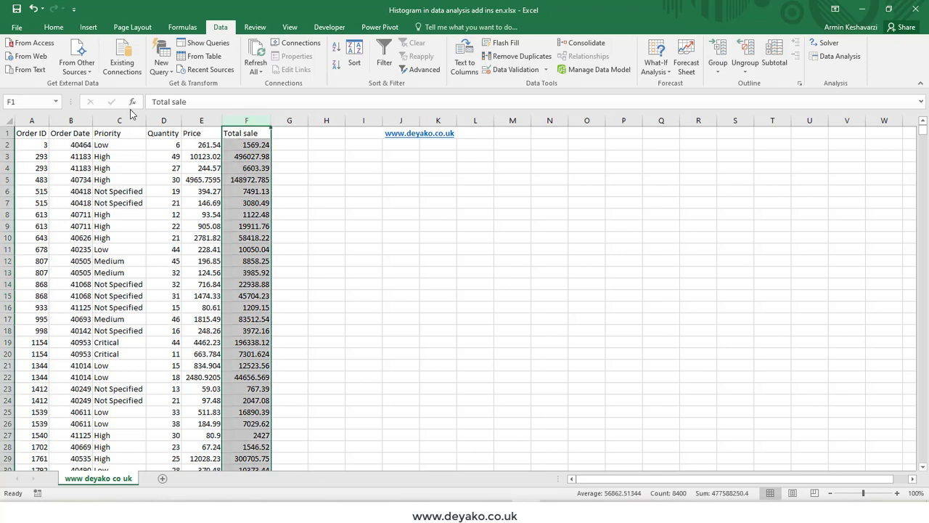
click(88, 27)
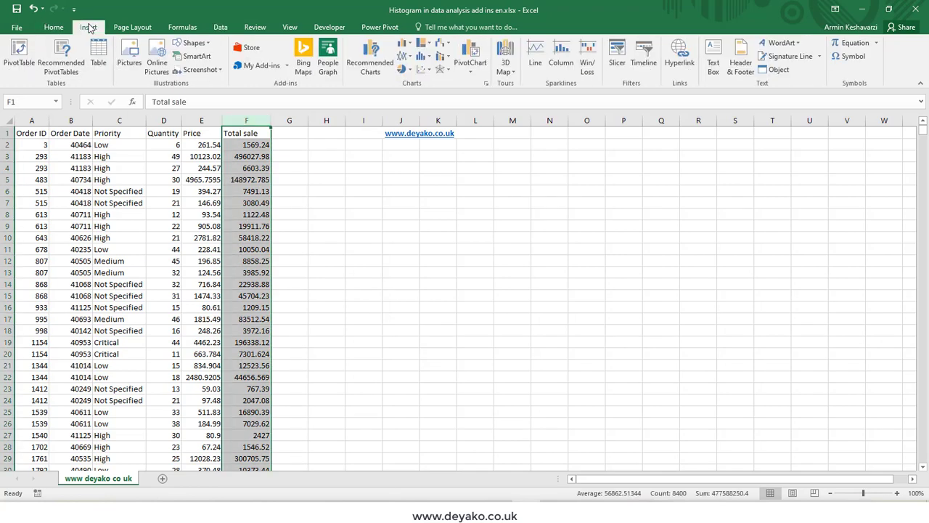
click(427, 56)
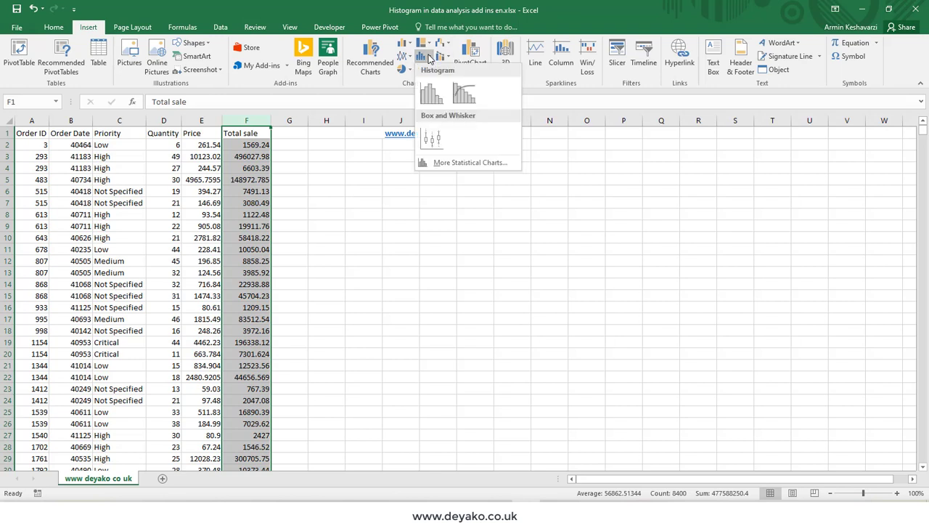
click(429, 94)
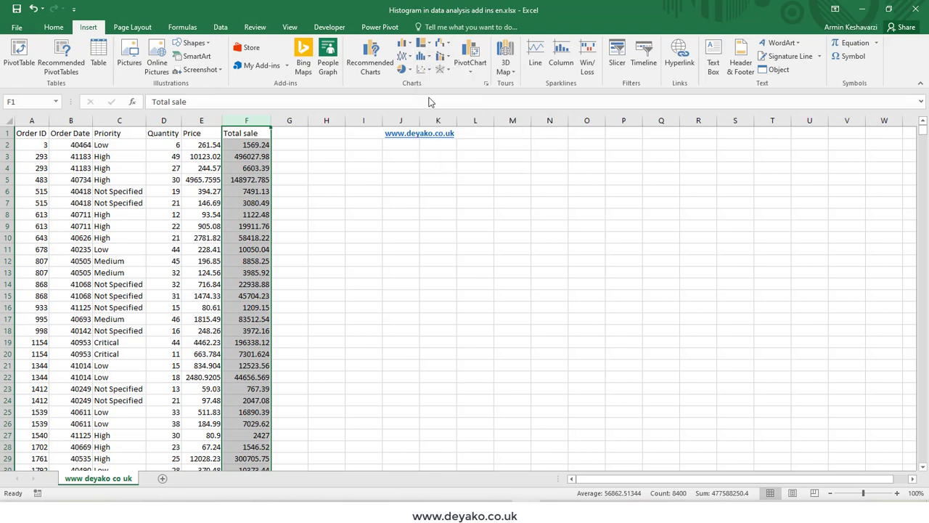
drag(410, 229, 363, 186)
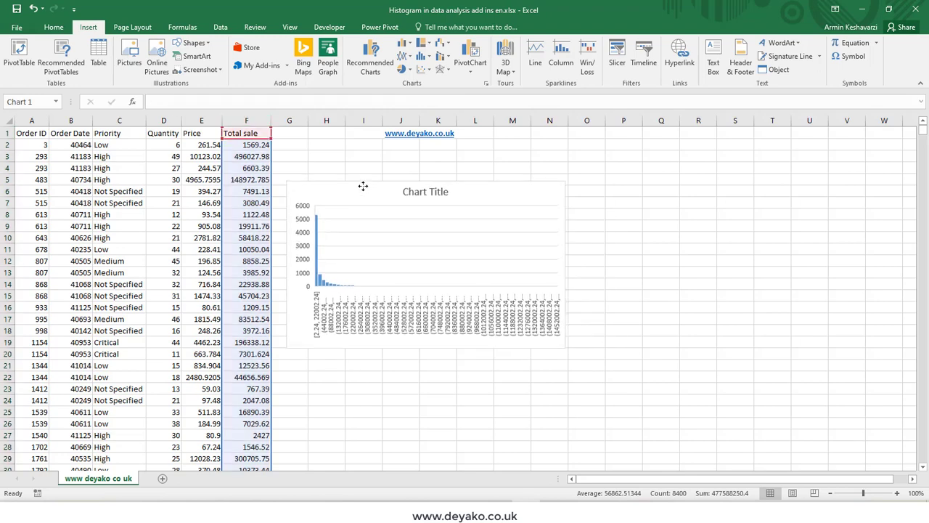
Enlarge the histogram to about fifteen columns wide and move it so its upper corner sits near cell K4
drag(563, 344, 817, 429)
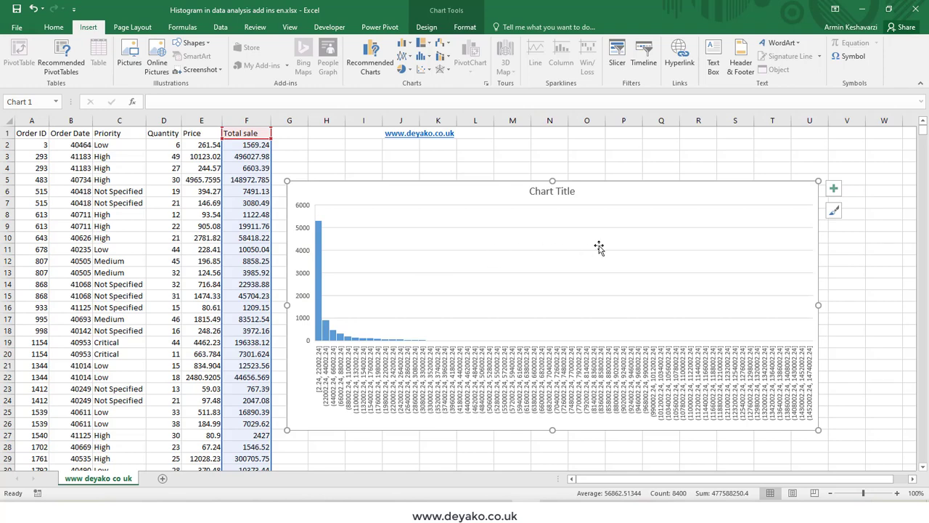
key(ctrl+z)
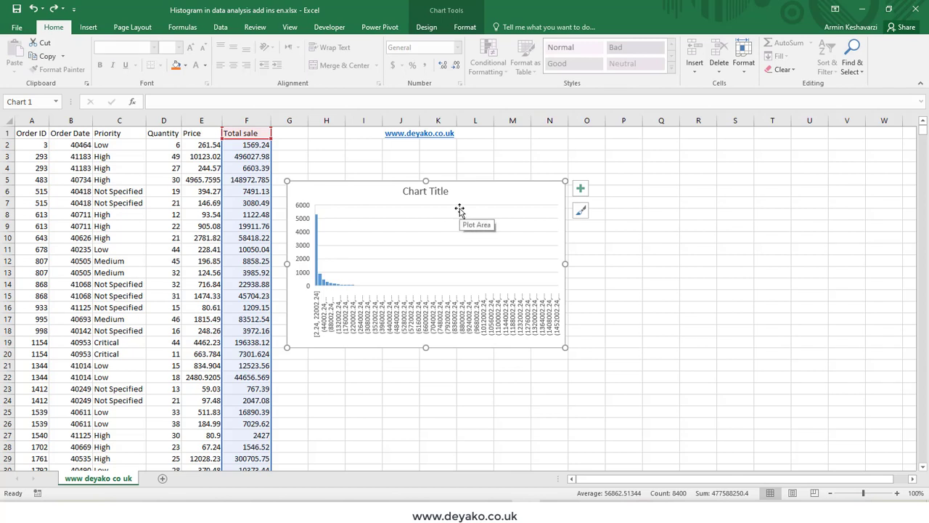
click(220, 27)
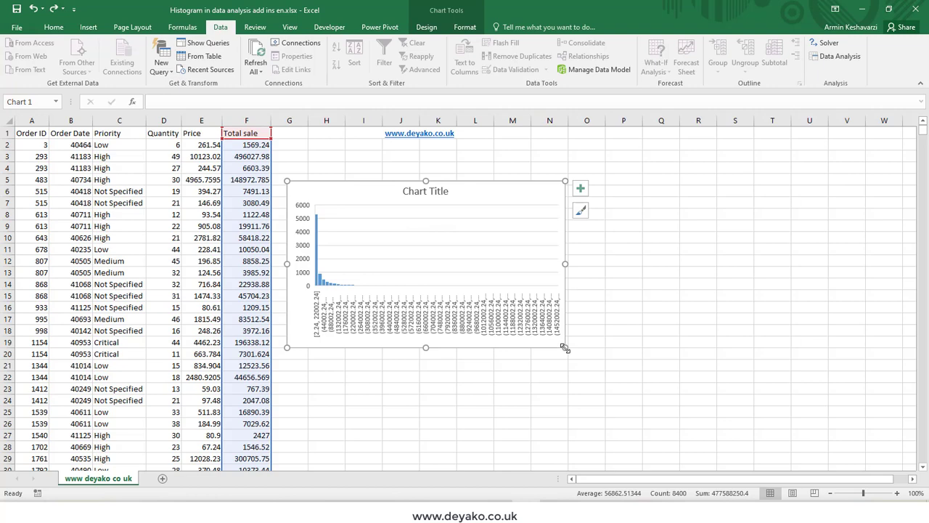
drag(564, 347, 851, 430)
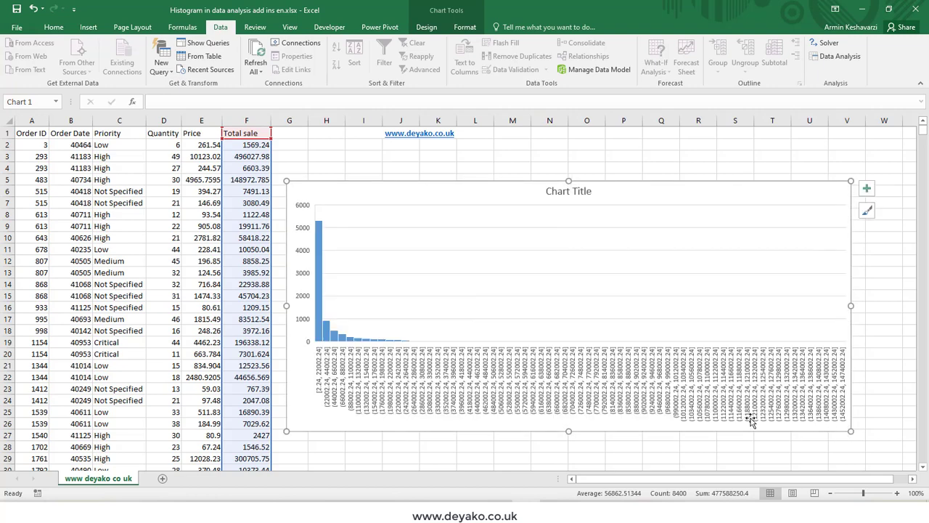
mouse_move(320, 255)
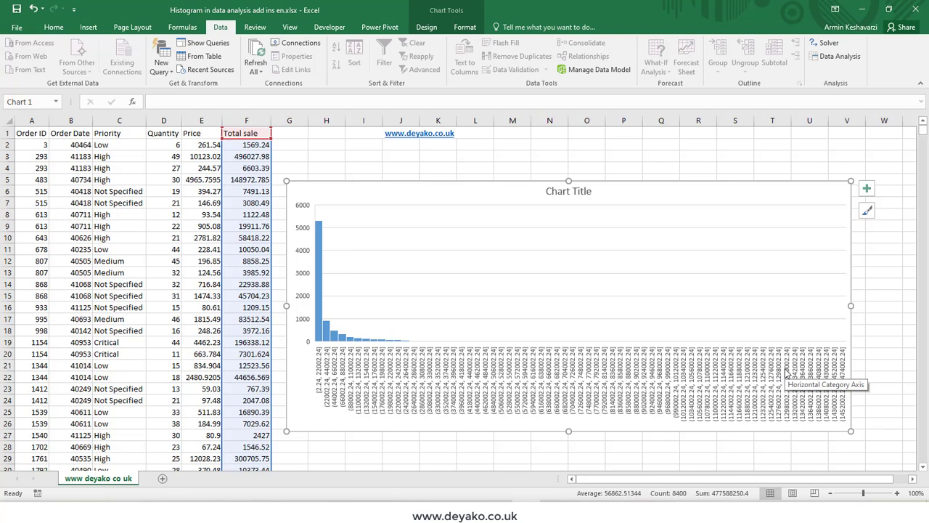
drag(331, 209, 429, 176)
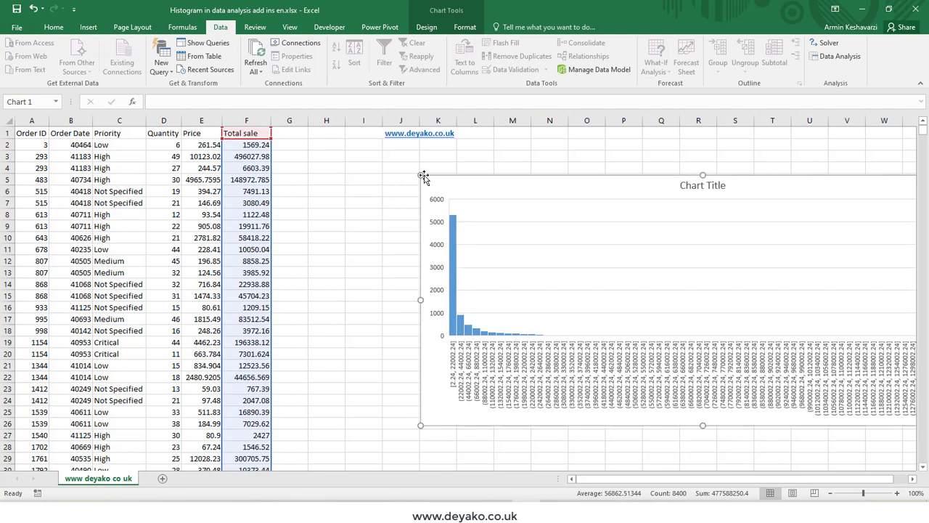
Enter =PERCENTILE.EXC(F2:F8400,0.75) in cell G2 to compute the upper quartile of Total sale
click(300, 146)
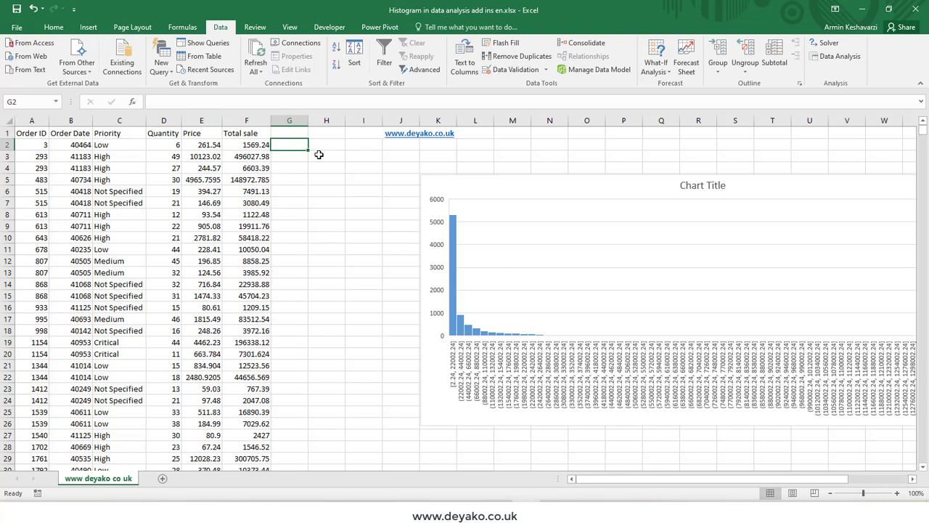
text(=per)
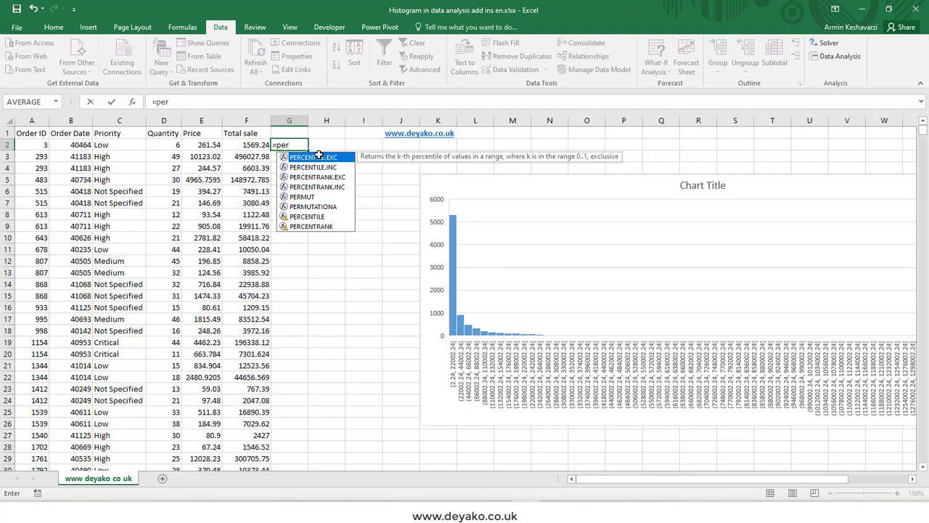
double_click(319, 157)
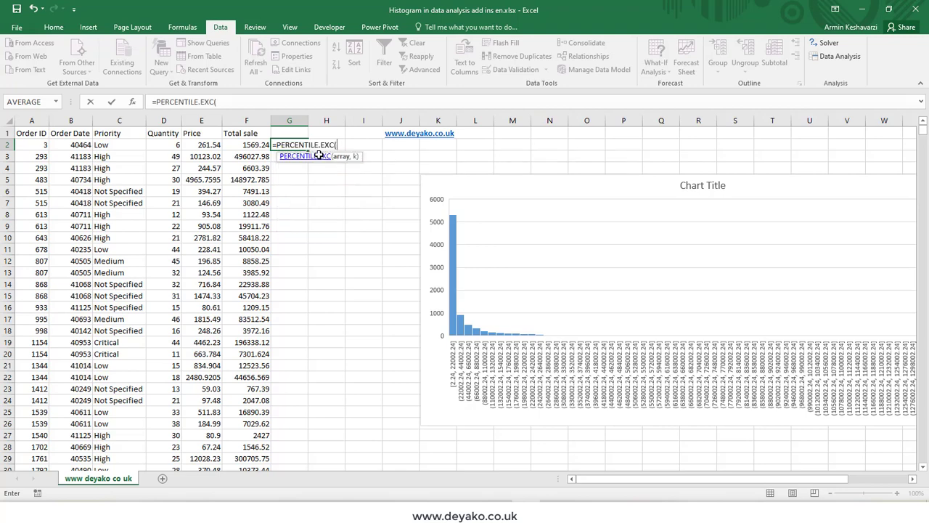
click(247, 144)
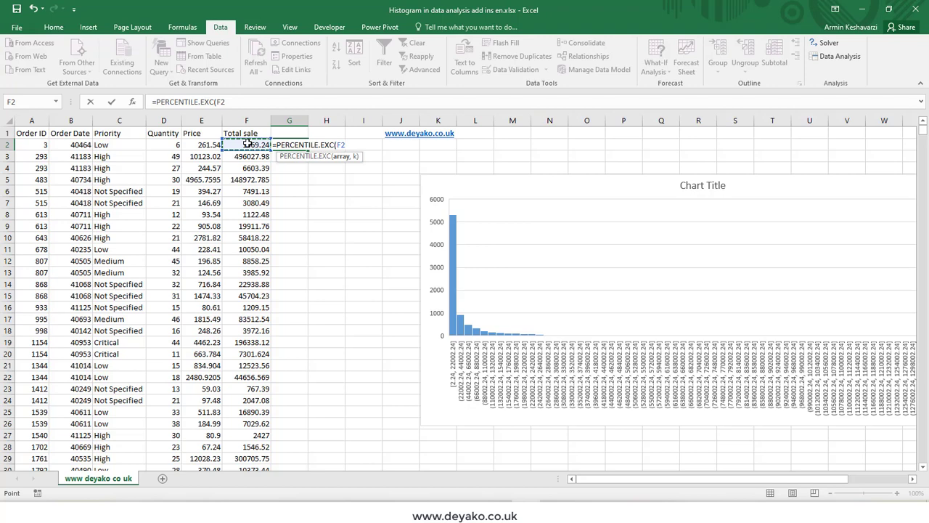
key(ctrl+shift+Down)
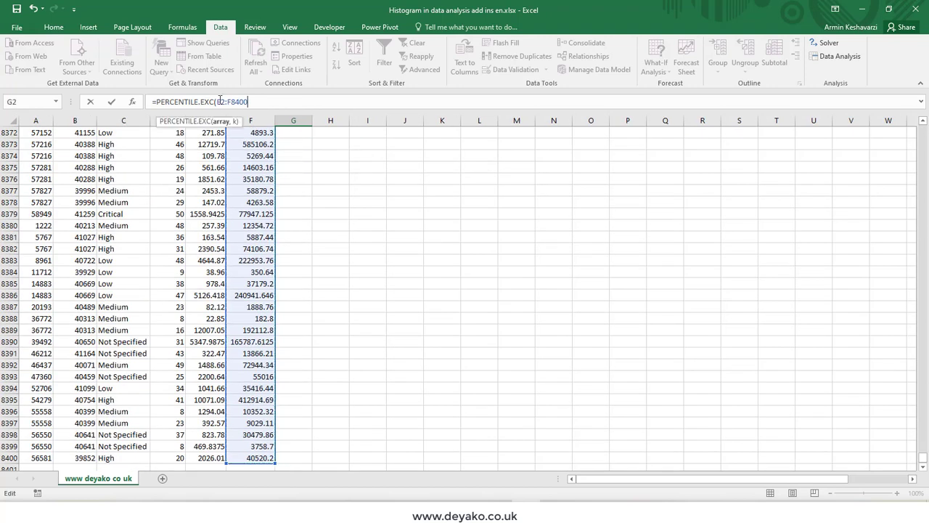
text(,0.75))
key(Return)
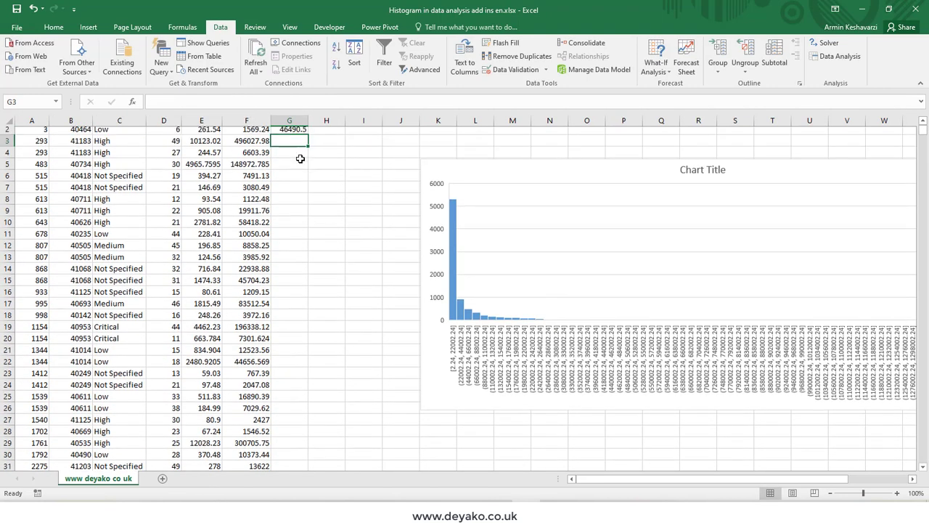
Move the 0.75 percentile formula from cell G2 to cell H2
click(292, 146)
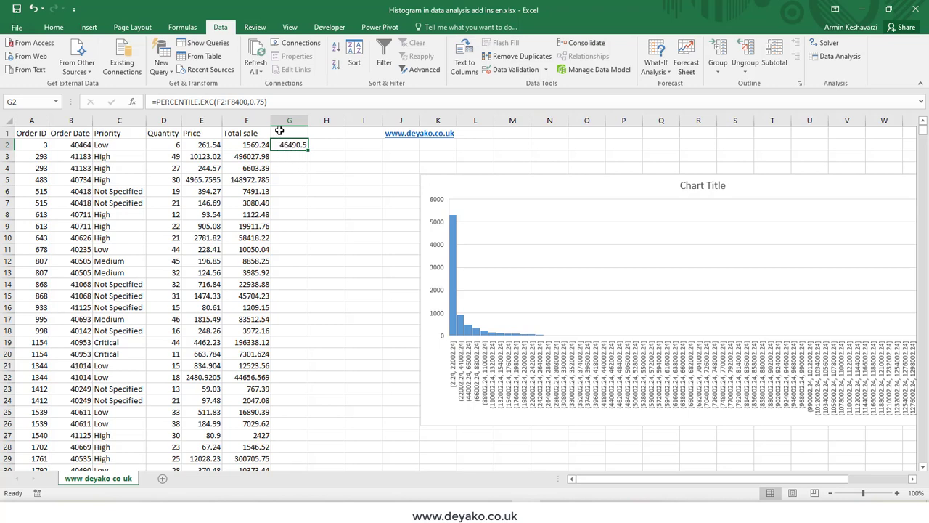
click(334, 148)
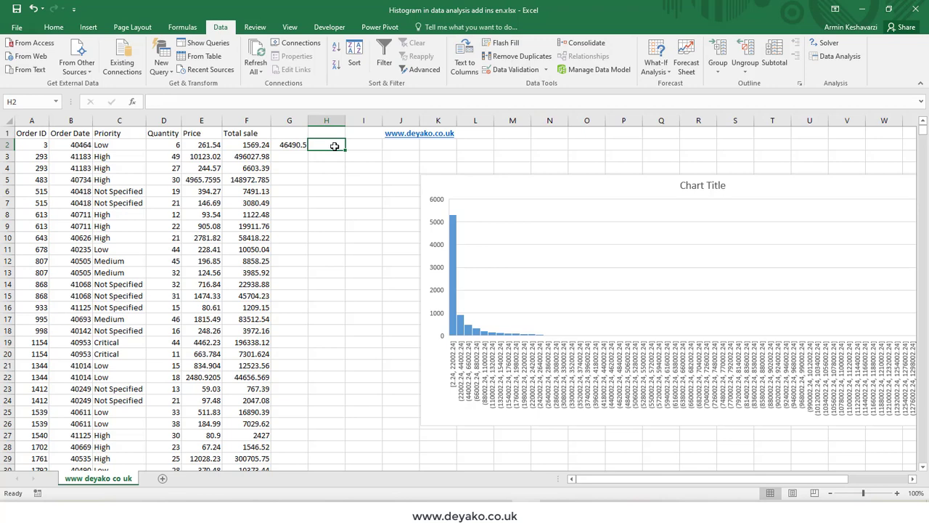
key(ctrl+z)
drag(328, 139, 337, 148)
Enter =PERCENTILE.EXC(F2:F8400,0.25) in cell I2 to compute the lower quartile of Total sale
click(364, 144)
text(=perc)
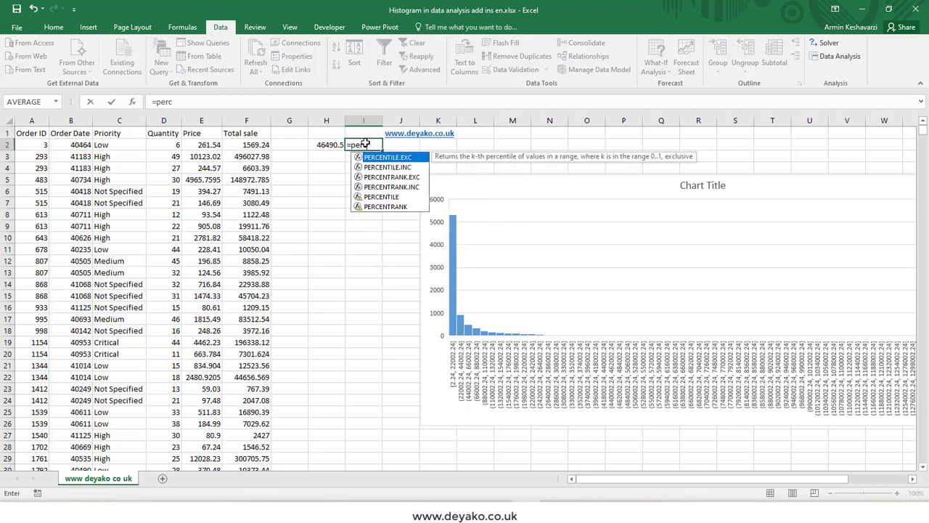
key(Tab)
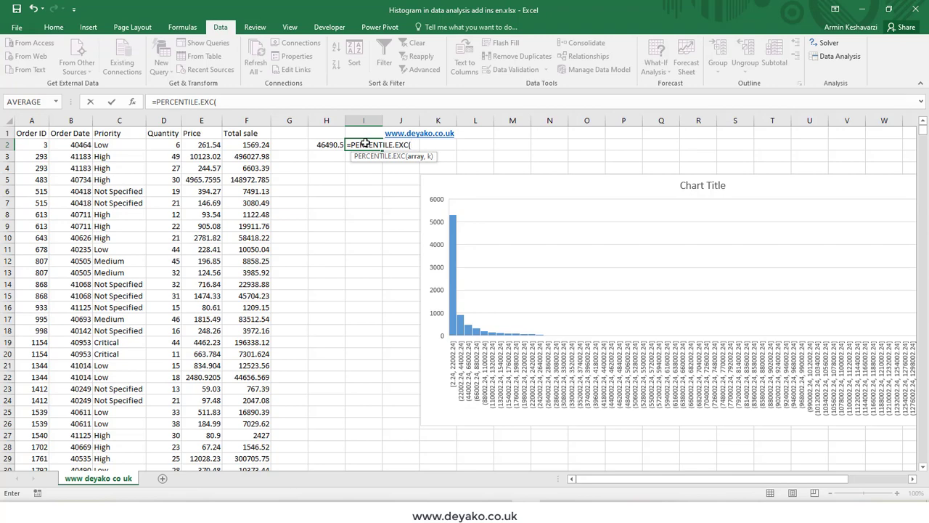
click(250, 144)
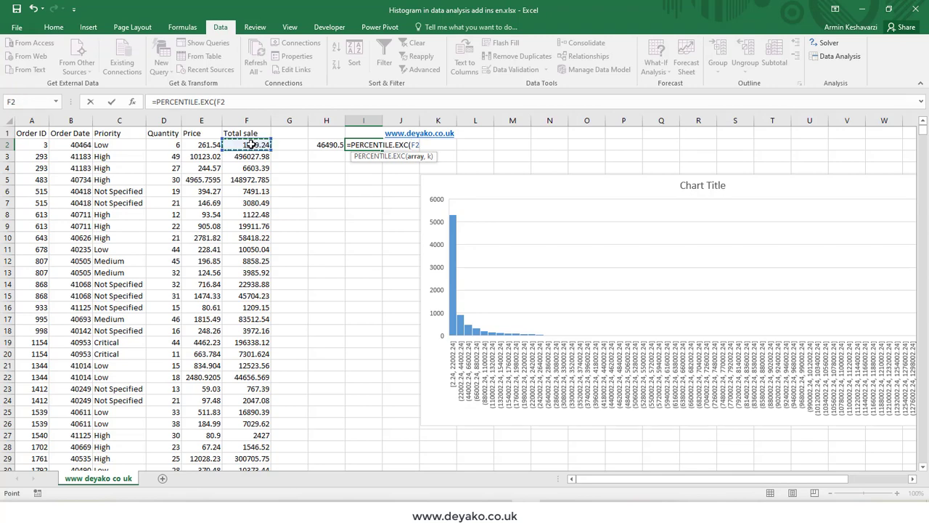
key(ctrl+shift+Down)
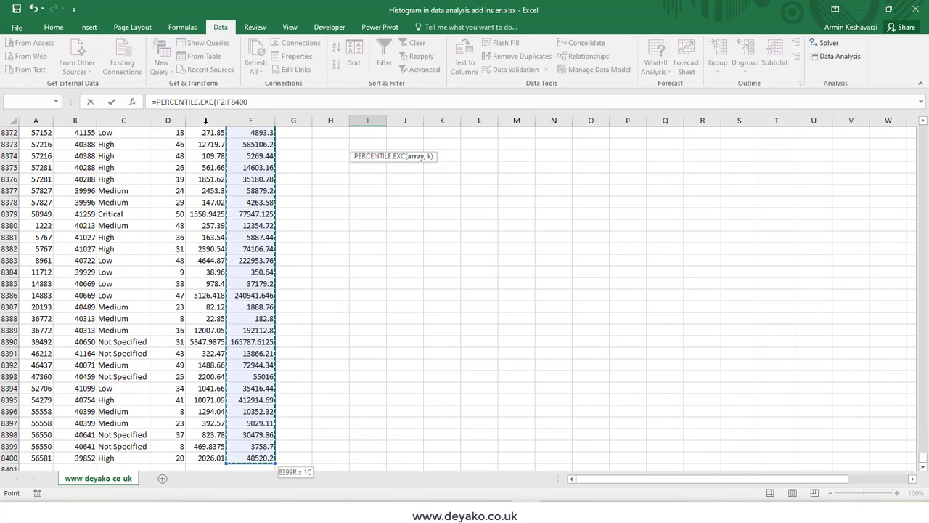
click(260, 100)
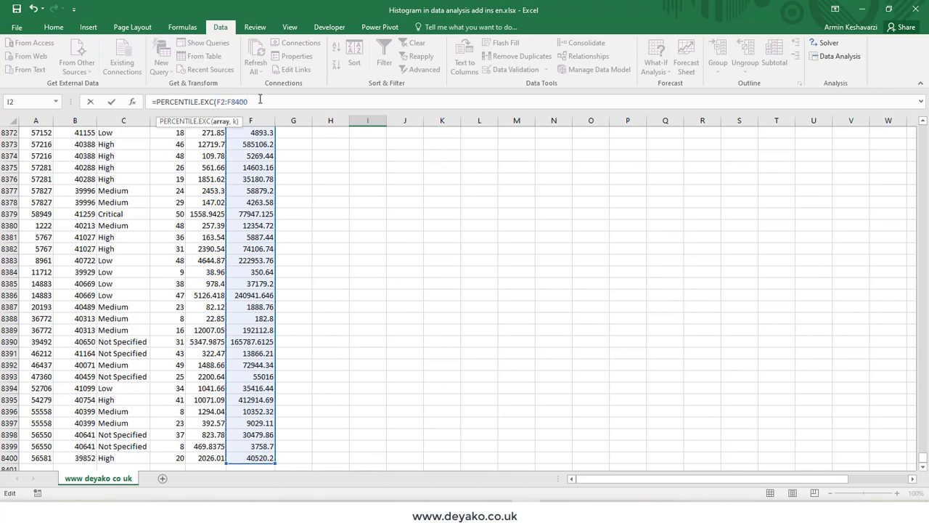
text(,0.25))
key(Return)
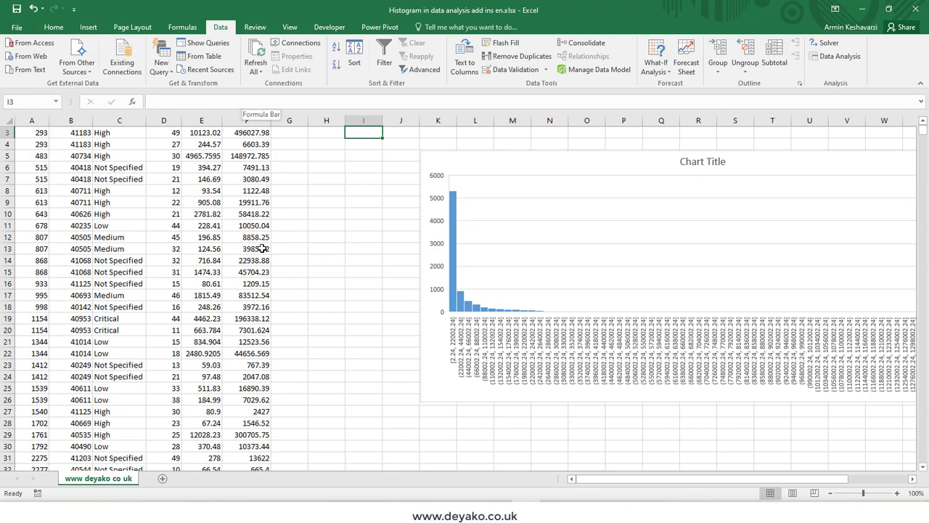
scroll(262, 248, up, 1)
Start an IF formula in cell G2 that returns "Outlier" when F2 is greater than H2
click(266, 145)
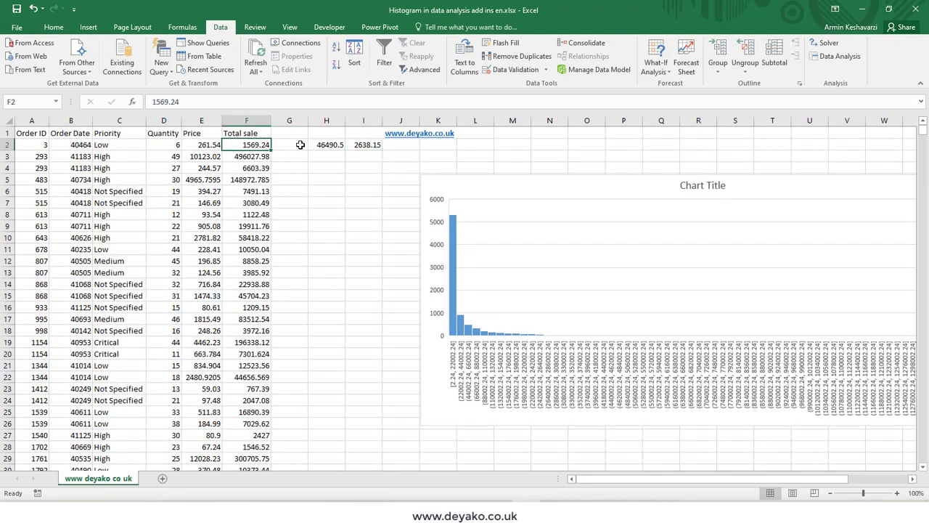
click(363, 145)
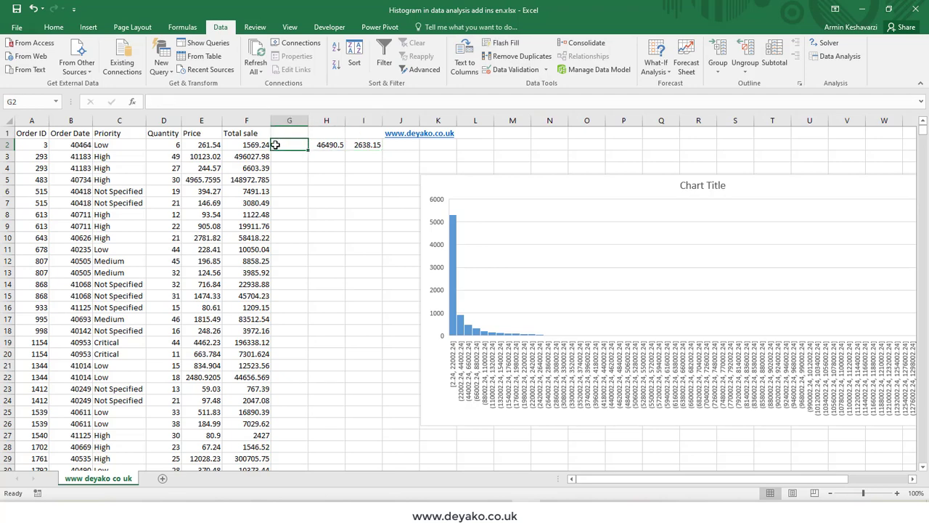
text(=IF()
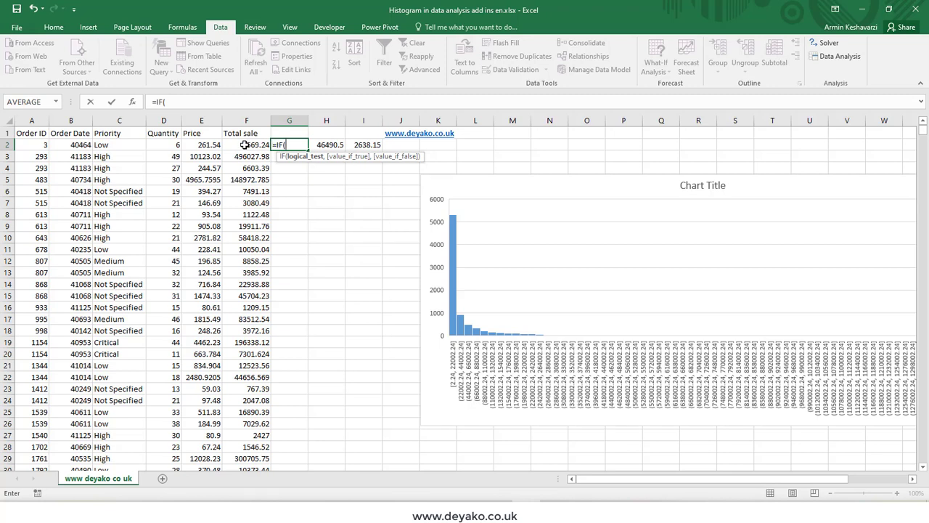
click(245, 145)
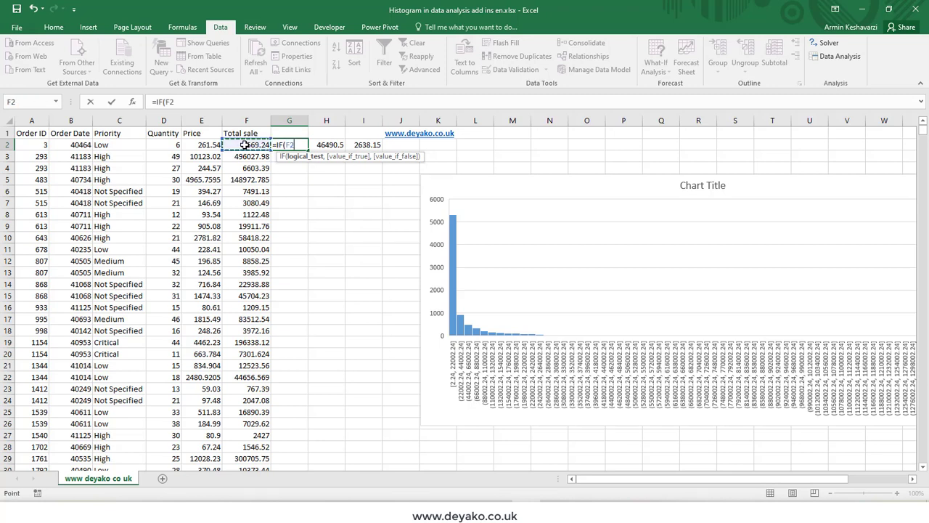
text(>)
click(314, 144)
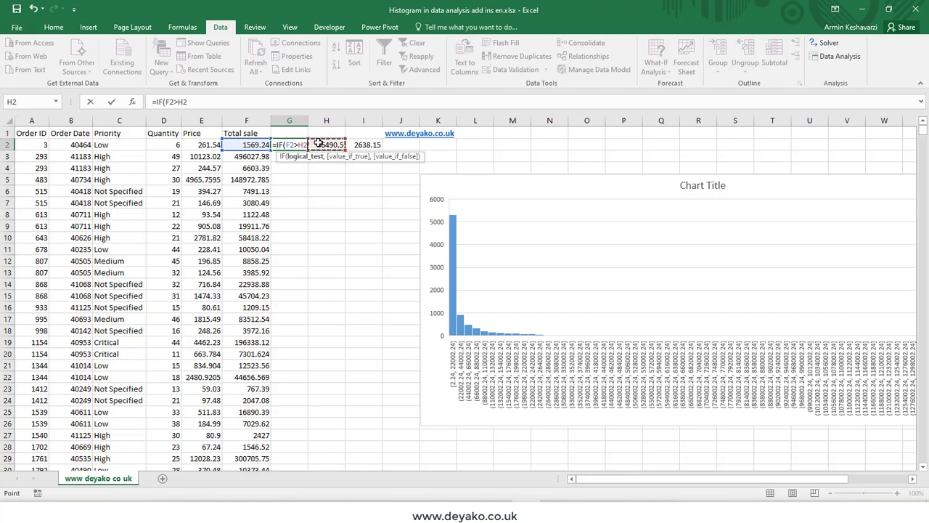
text(,"O)
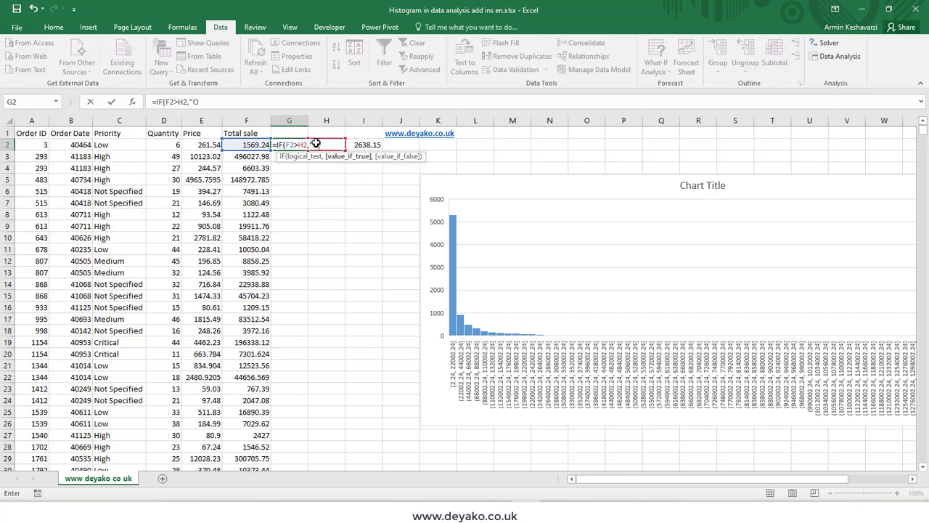
text(utlier",if)
Complete the G2 formula with a nested IF(F2<I2,"Outlier",F2) as its value if false
click(233, 101)
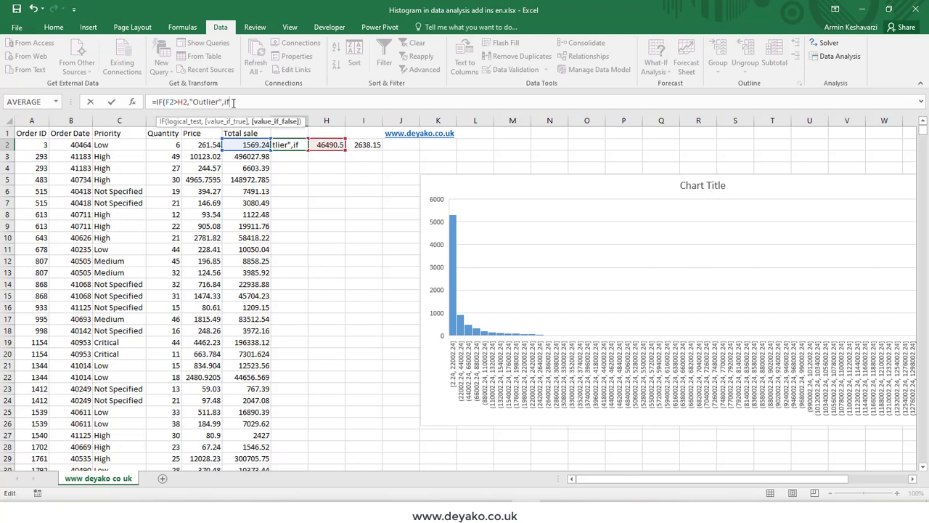
text(()
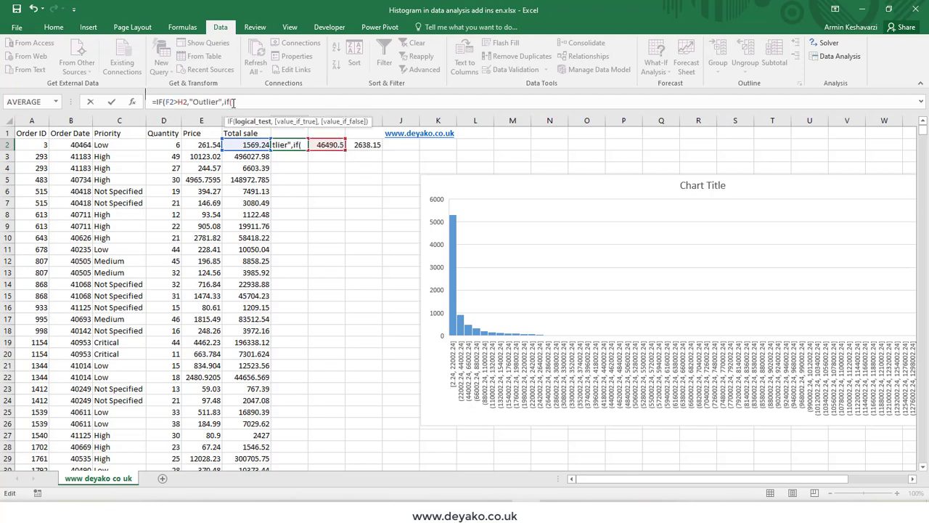
click(243, 145)
text(<)
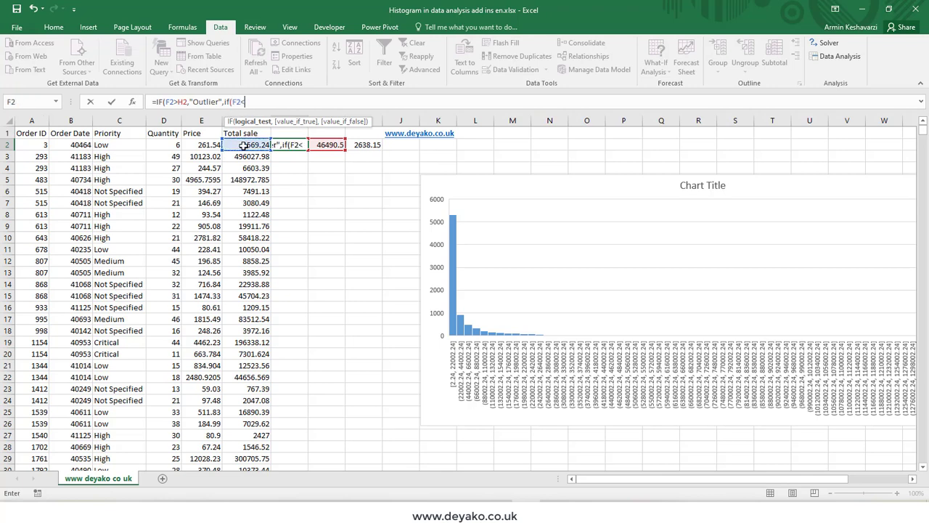
click(361, 145)
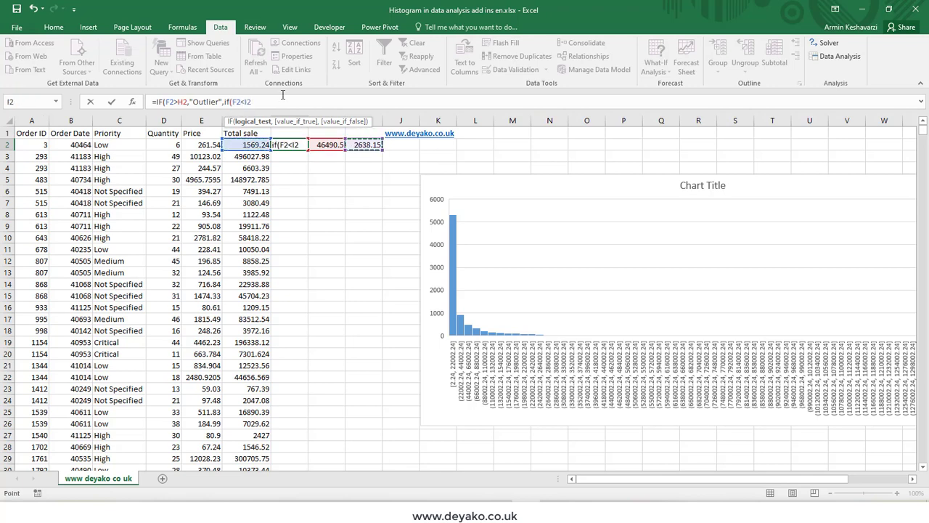
text(,")
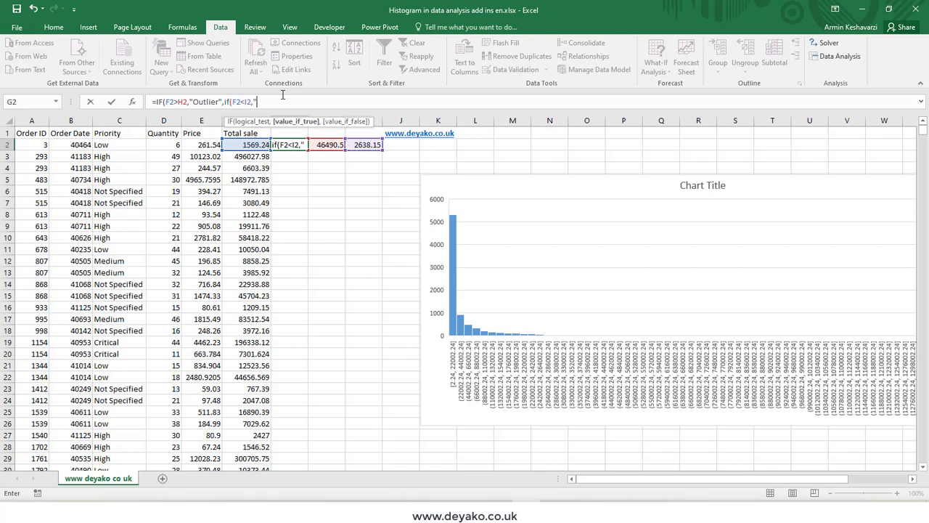
text(Outlier",)
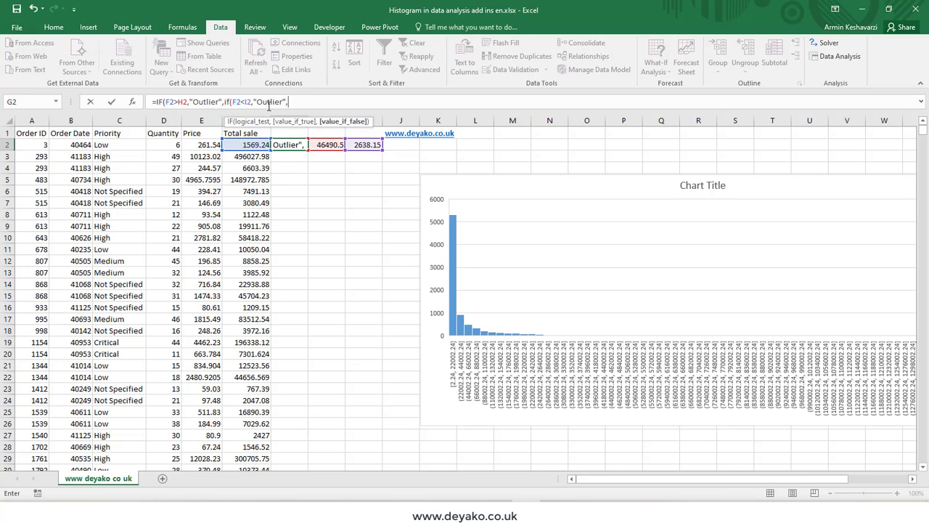
click(245, 145)
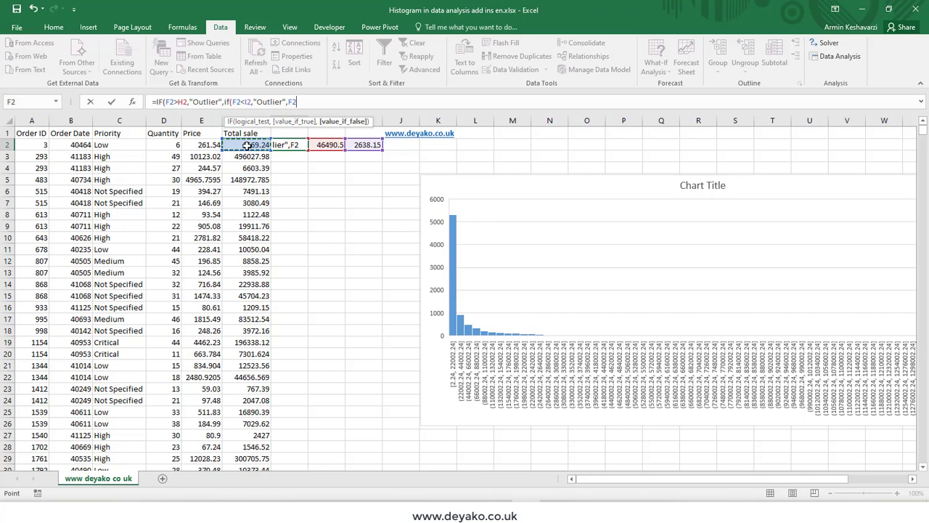
text())
key(Return)
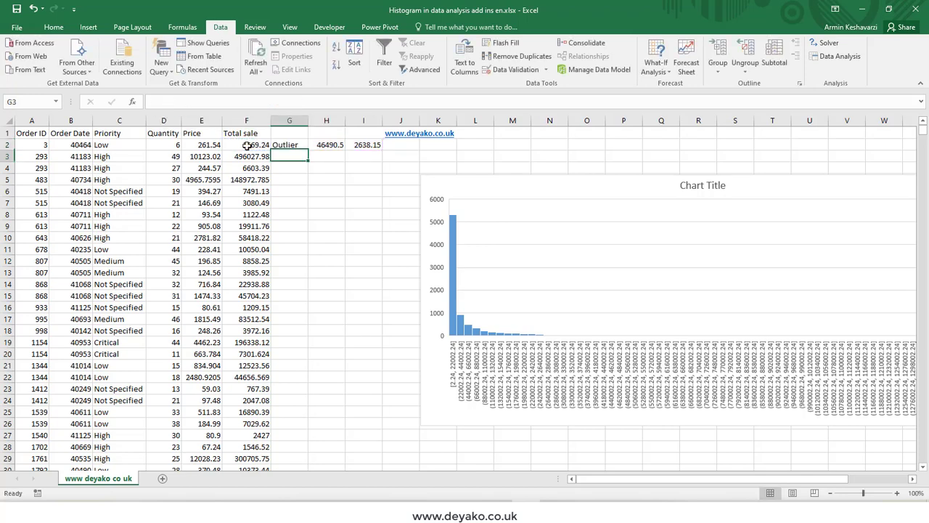
Make the H2 and I2 references in the G2 formula absolute, as $H$2 and $I$2
click(259, 144)
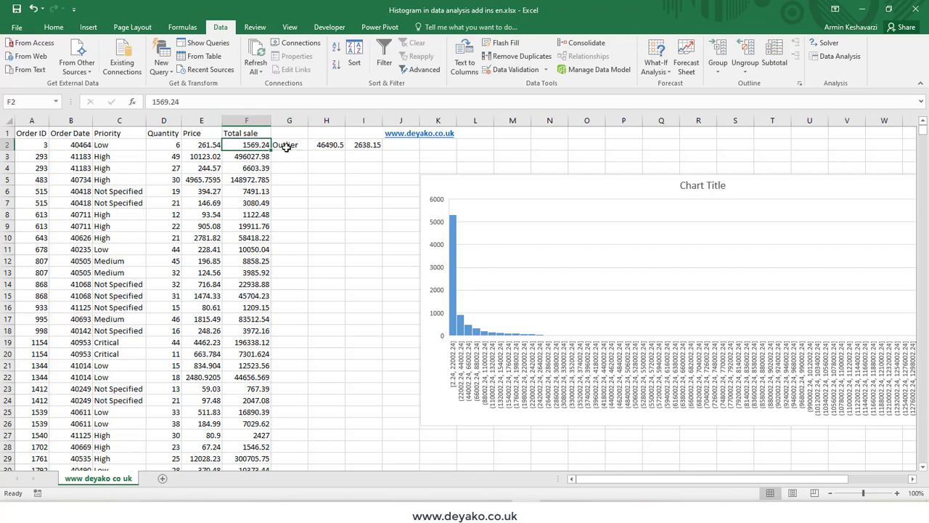
click(290, 146)
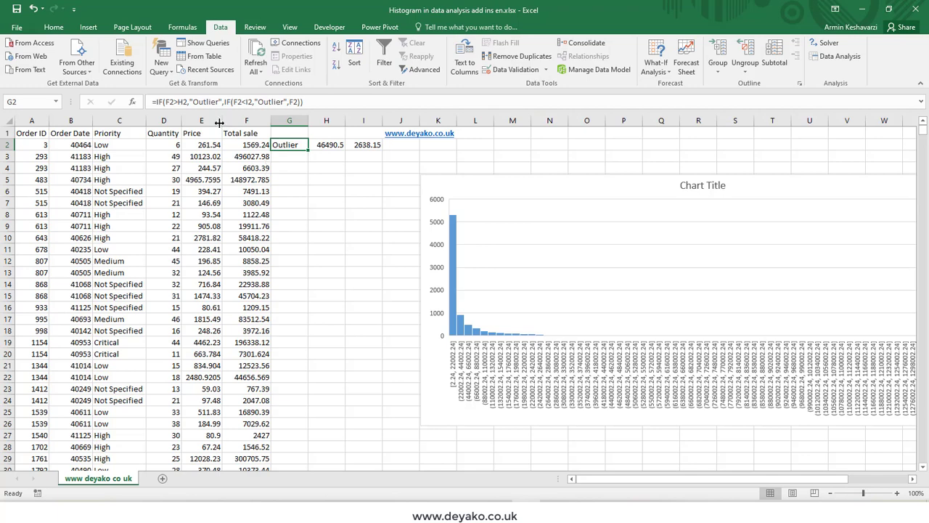
click(181, 102)
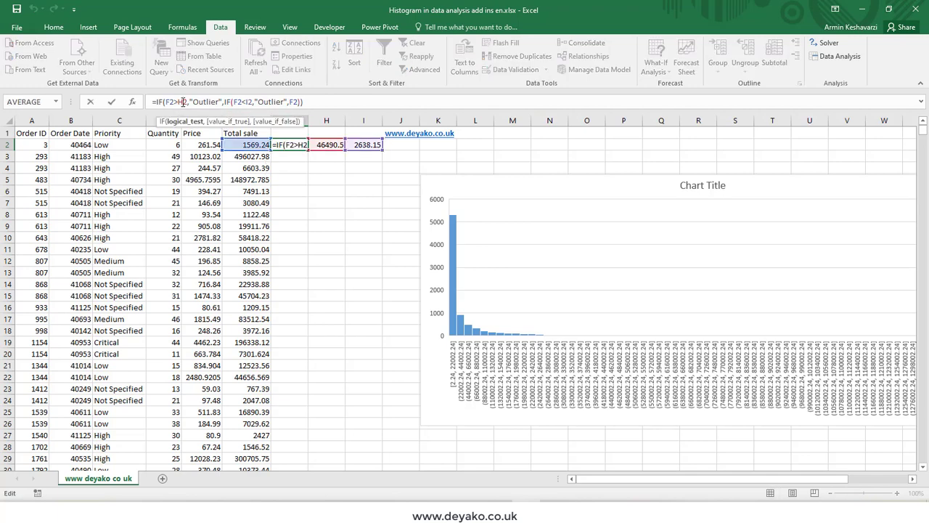
key(F4)
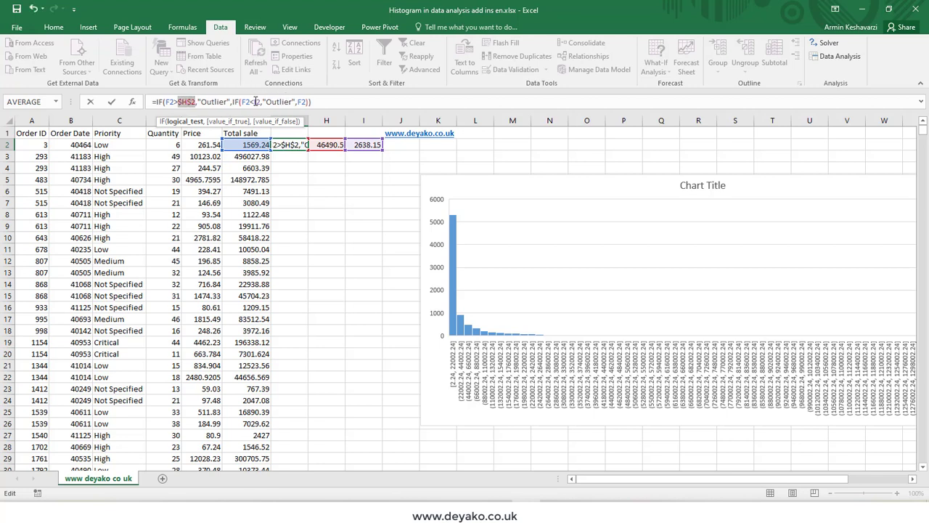
click(258, 101)
key(F4)
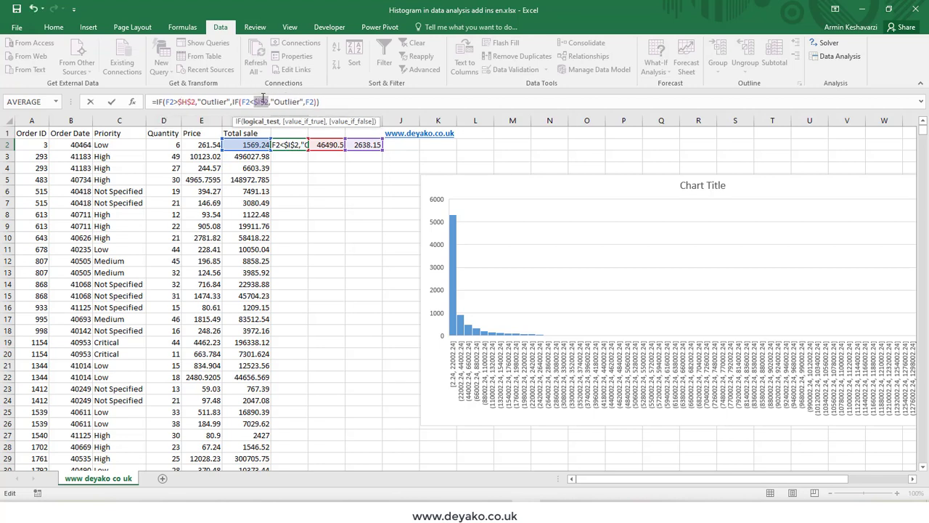
key(Return)
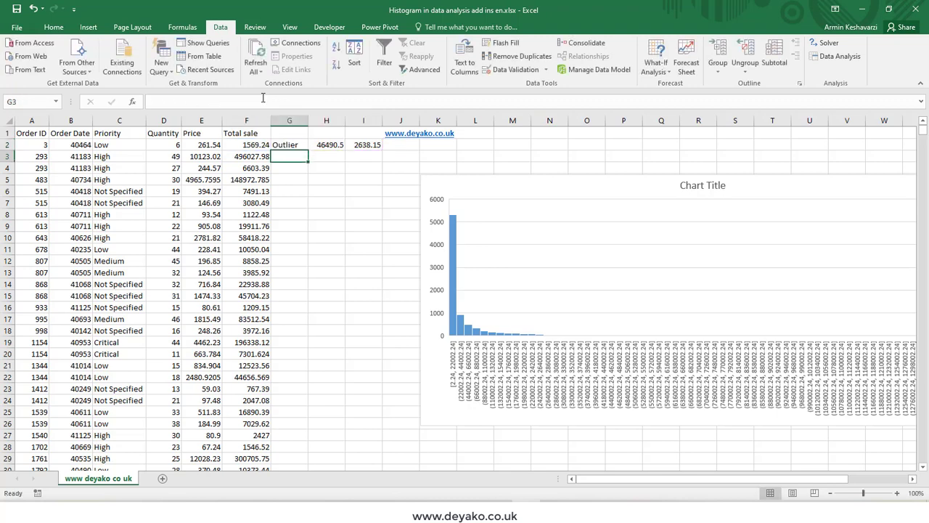
Fill the G2 outlier formula down column G to the last data row, row 8400
click(299, 146)
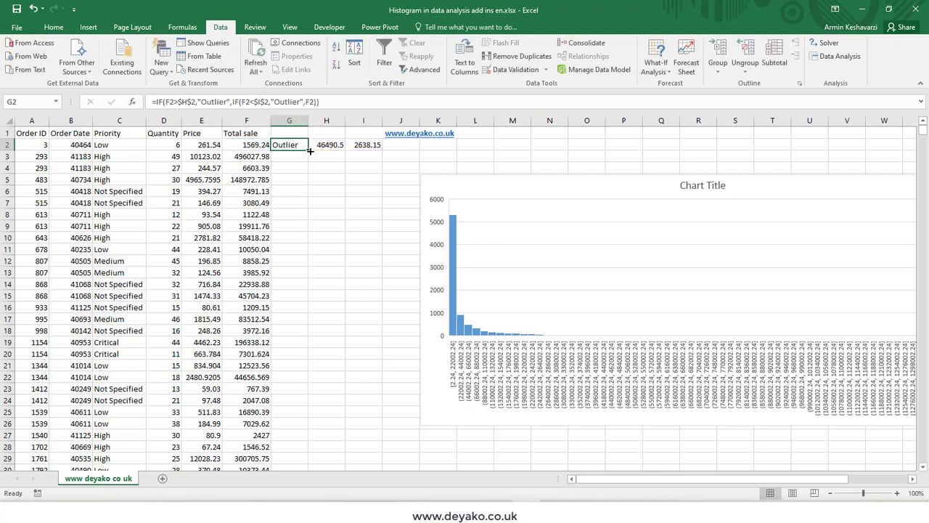
double_click(310, 150)
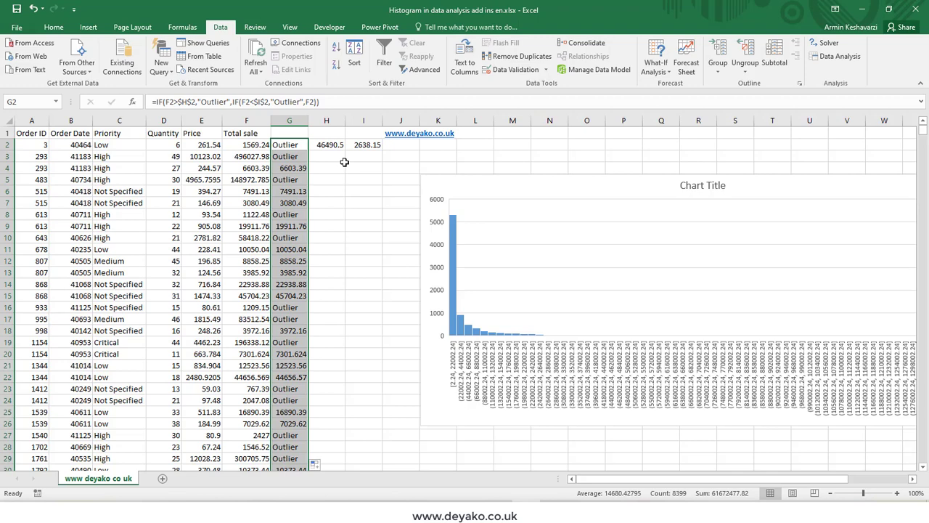
click(300, 167)
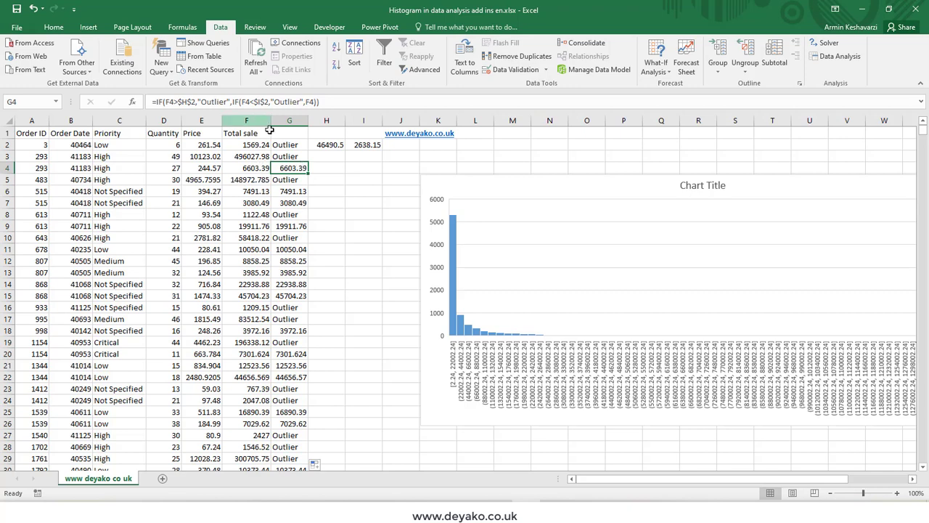
click(284, 145)
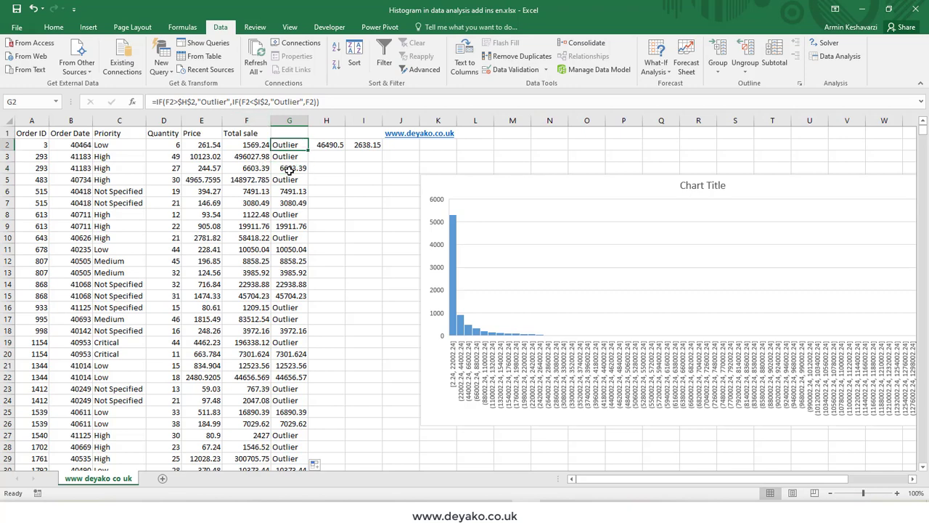
Add a new worksheet and name it "In qurtile data"
click(161, 480)
double_click(150, 479)
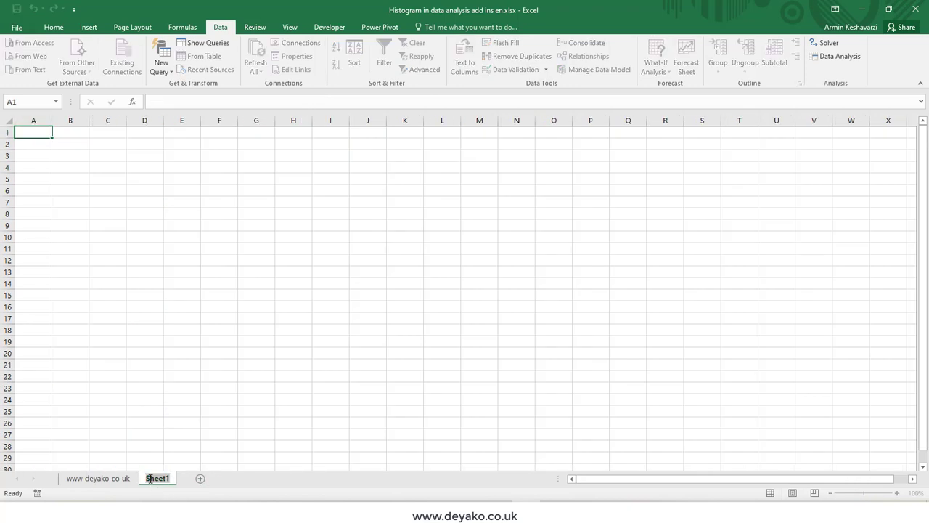
key(BackSpace)
text(In qurtile data)
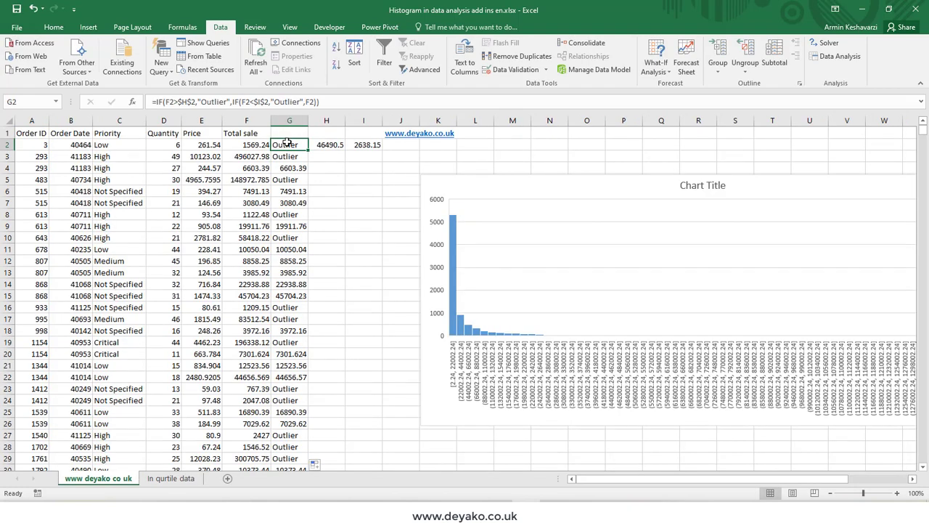
Replace the formulas in G2:G8400 of the www deyako co uk sheet with their values by copying and pasting values in place
key(ctrl+shift+Down)
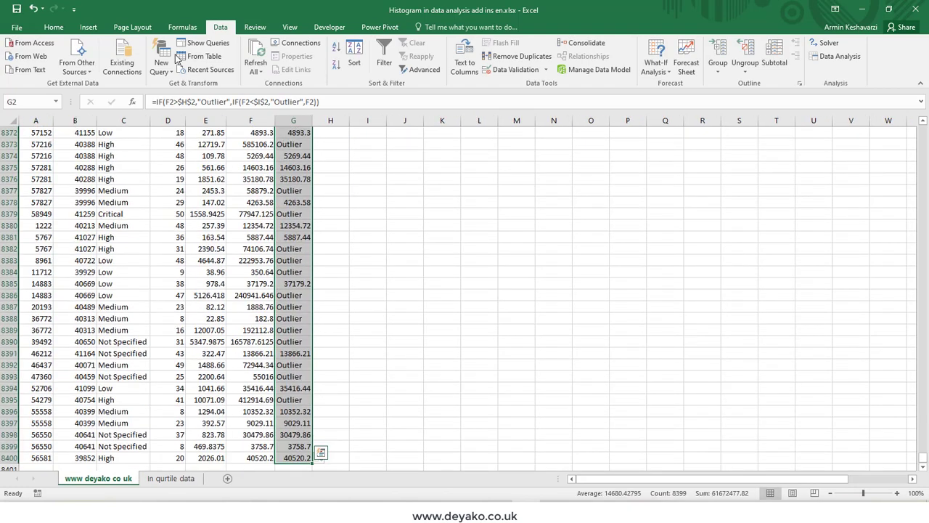
click(55, 28)
click(45, 56)
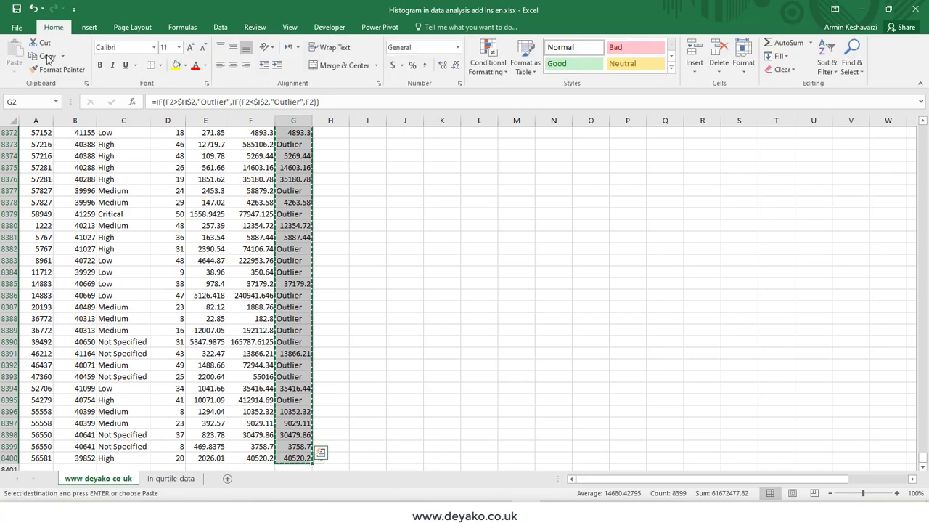
click(15, 68)
click(16, 183)
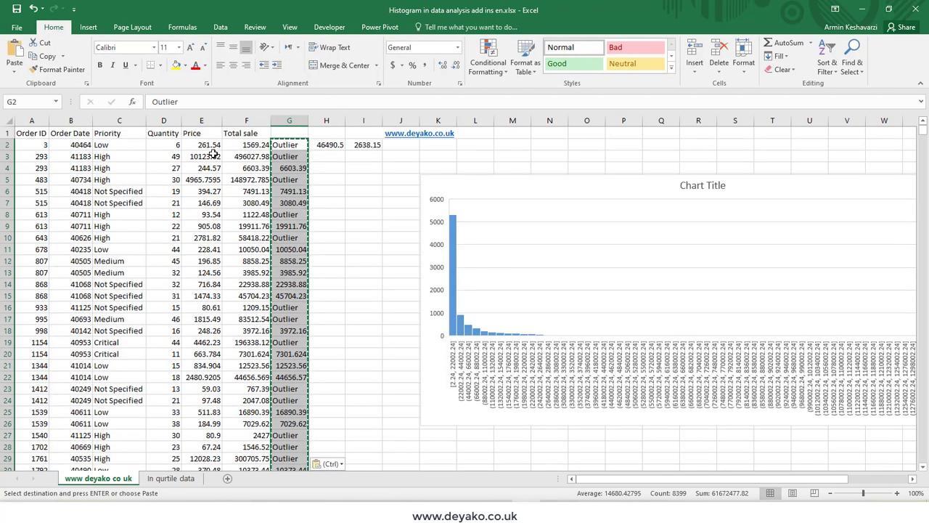
Paste the copied column G values into the In qurtile data sheet, starting at cell A2
click(161, 480)
click(36, 143)
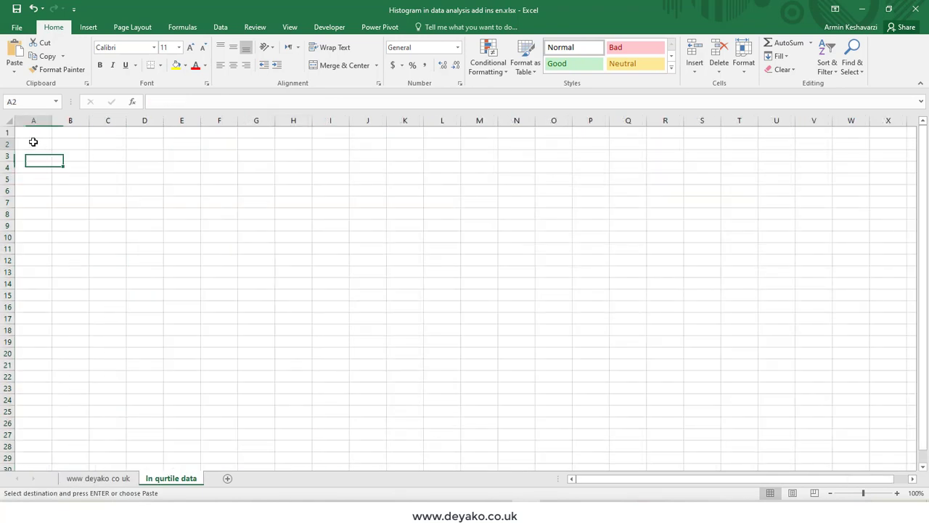
key(ctrl+v)
Enter the header "Sales data" in cell A1 above the pasted values
click(46, 135)
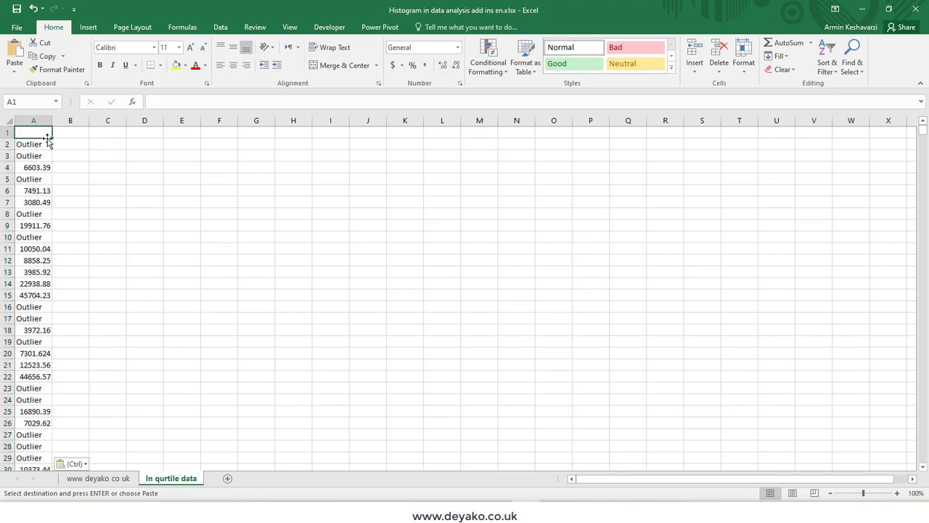
text(Sa)
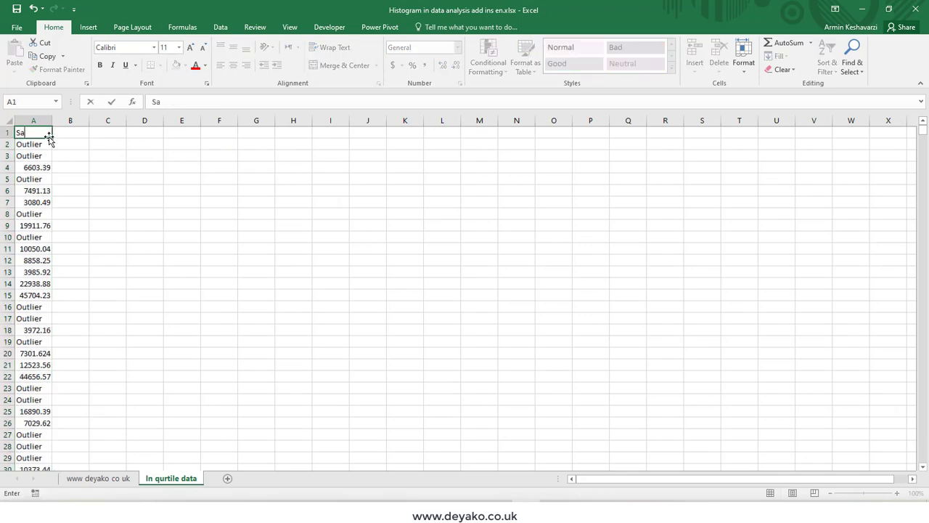
text(les data)
key(Return)
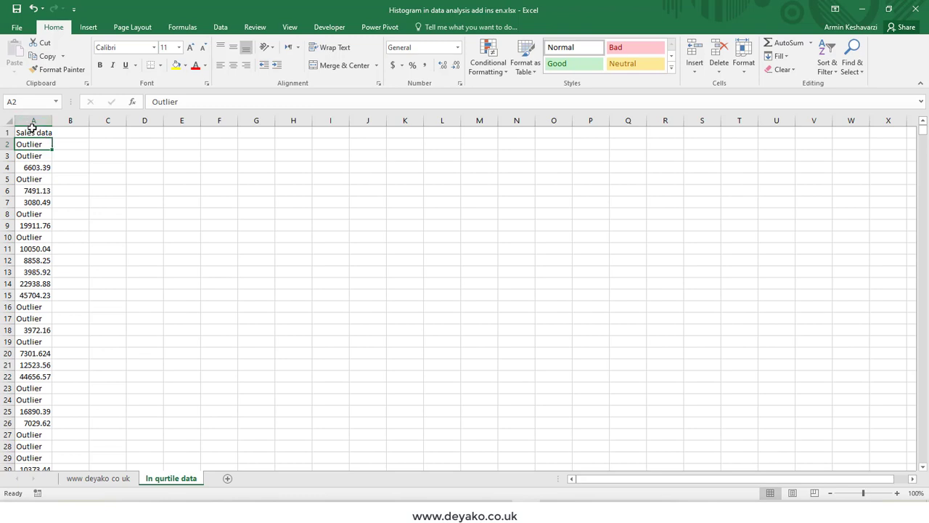
Add a filter to the Sales data column header in cell A1
click(36, 131)
click(831, 58)
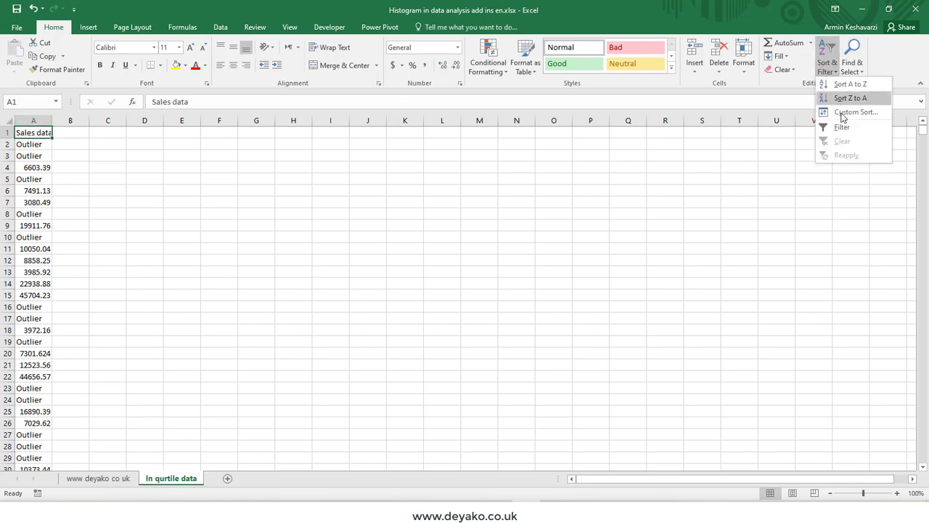
click(842, 127)
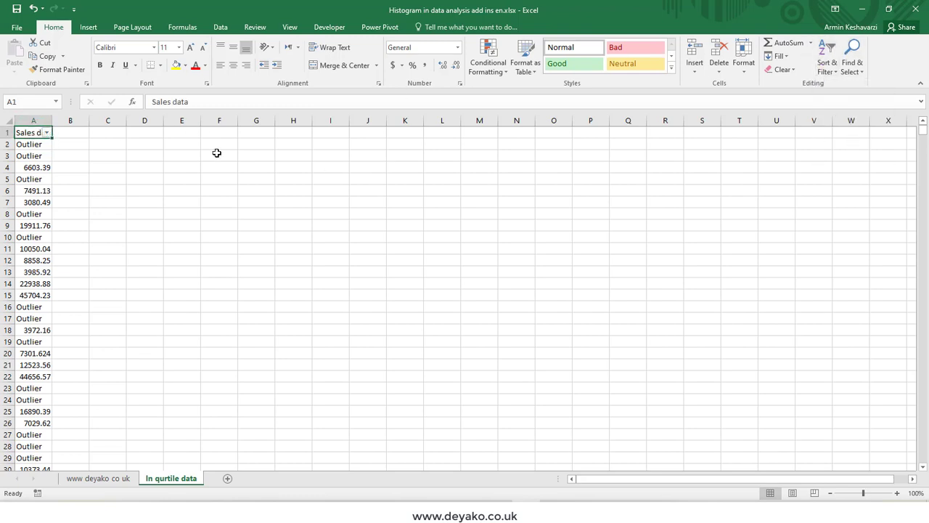
Filter the Sales data column so only the Outlier entries are shown
click(47, 132)
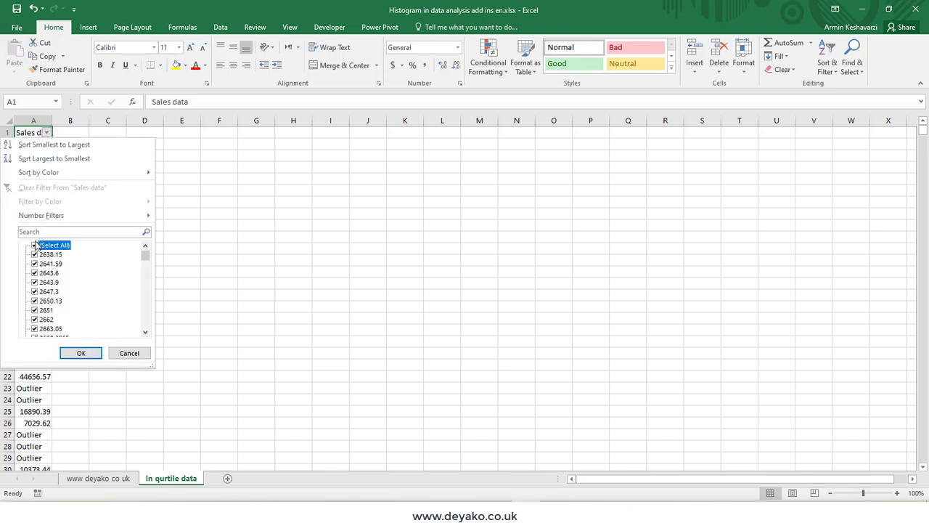
click(35, 244)
drag(145, 258, 114, 333)
click(35, 329)
click(81, 353)
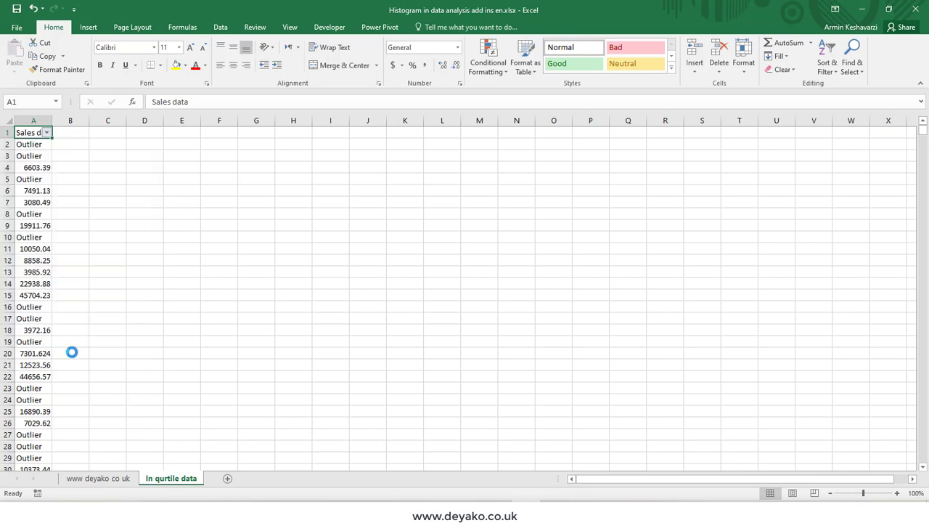
Delete all the filtered Outlier rows from row 2 down to the end of the data
click(6, 144)
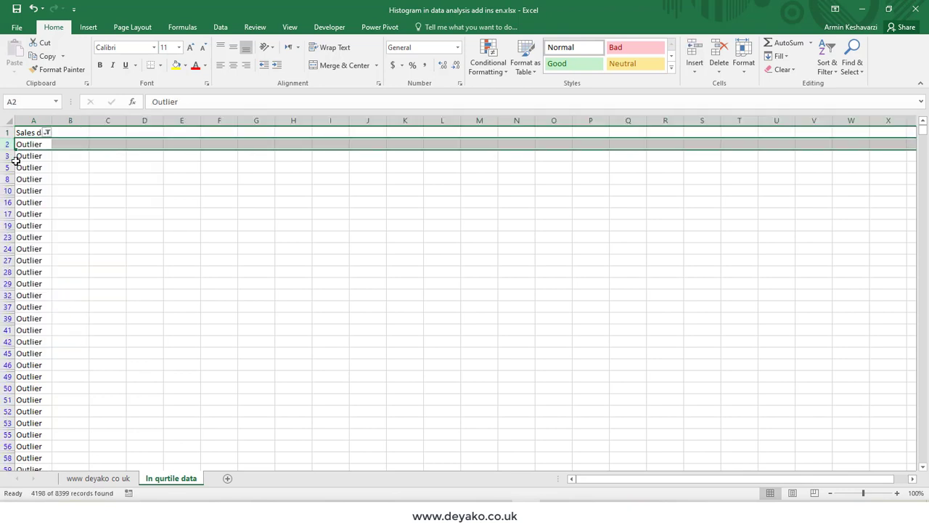
key(ctrl+shift+Down)
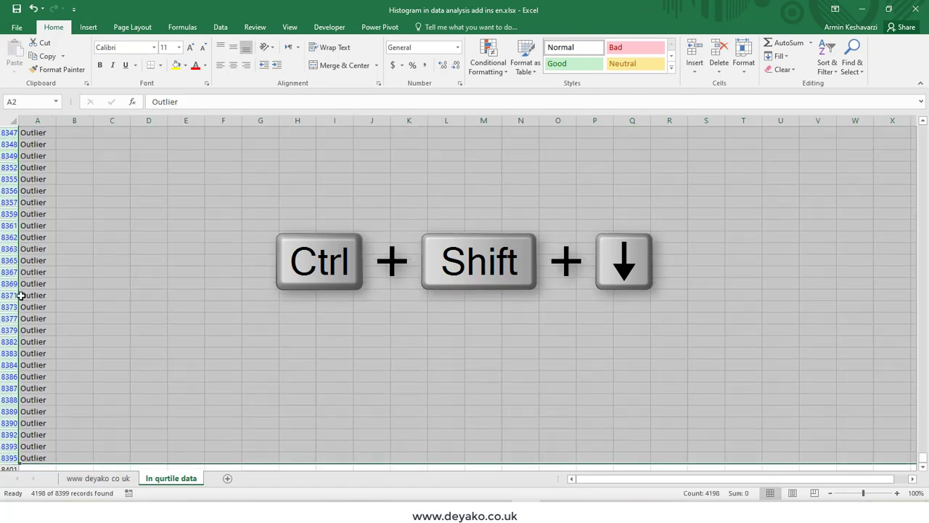
right_click(3, 168)
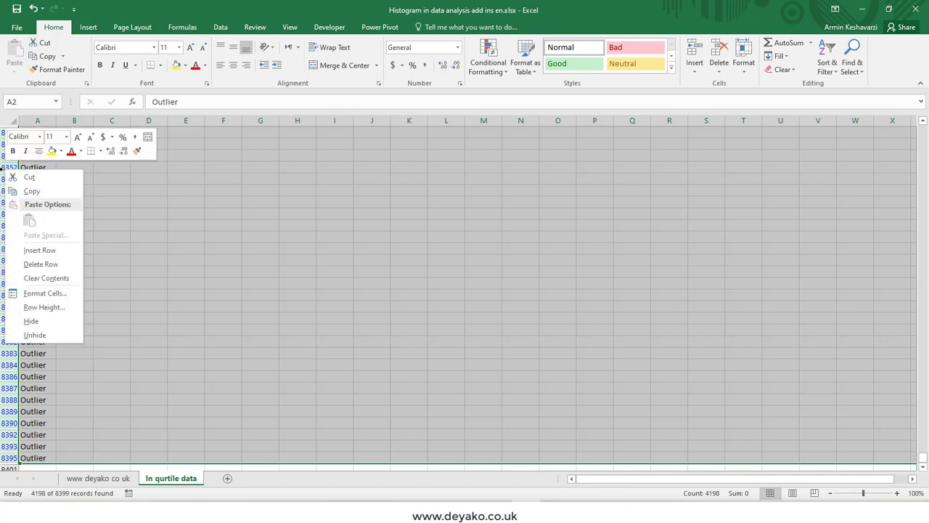
click(49, 267)
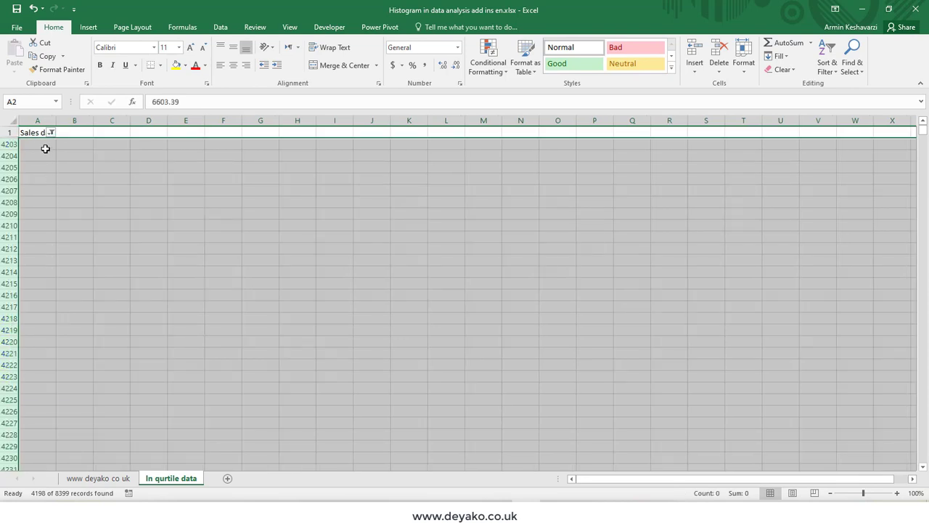
Clear the filter from the Sales data column
click(45, 148)
click(50, 132)
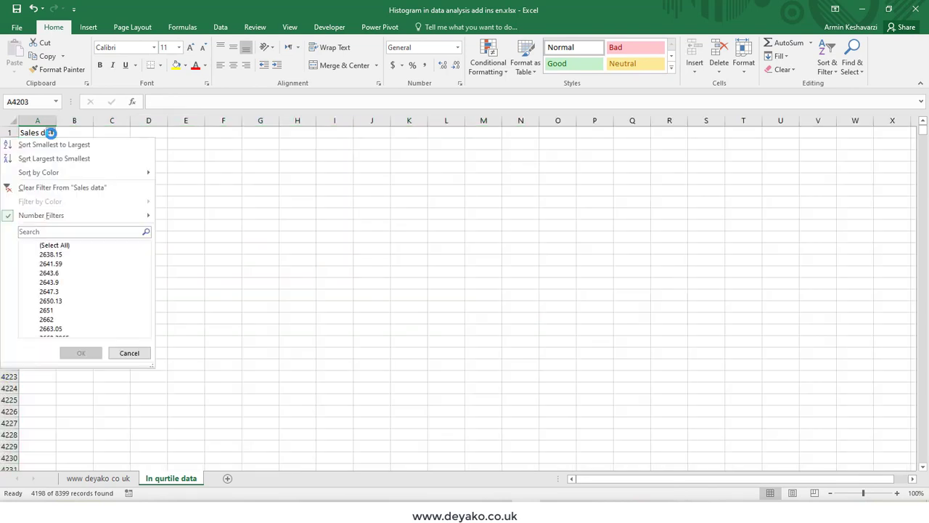
click(29, 187)
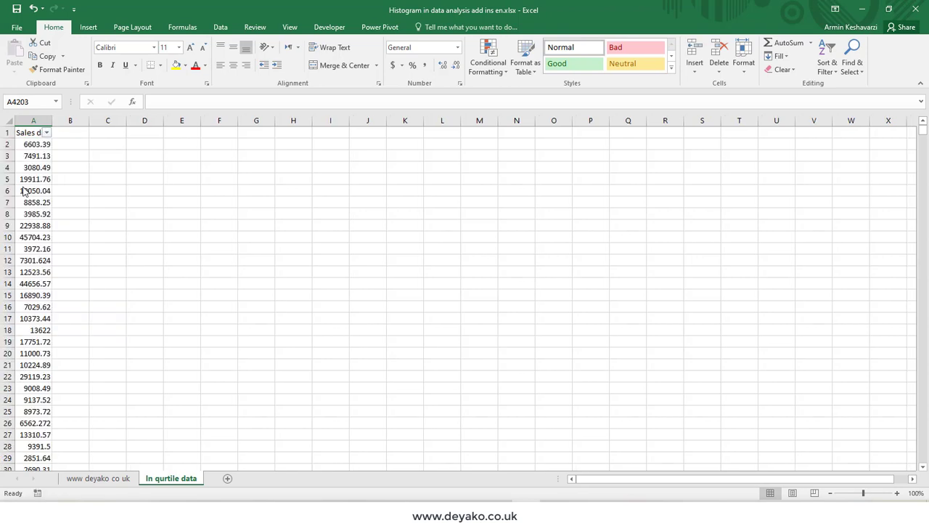
click(39, 145)
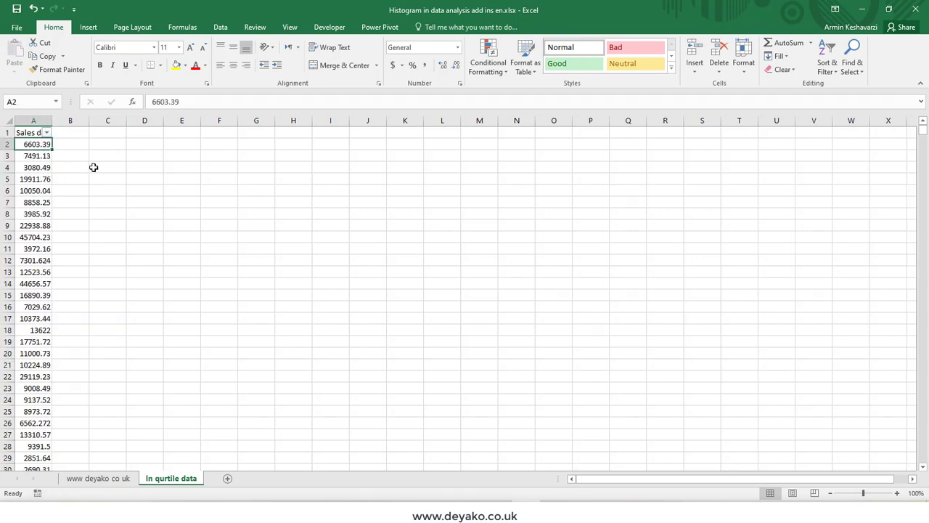
Remove the filter control from the Sales data header and autofit the width of column A
click(33, 131)
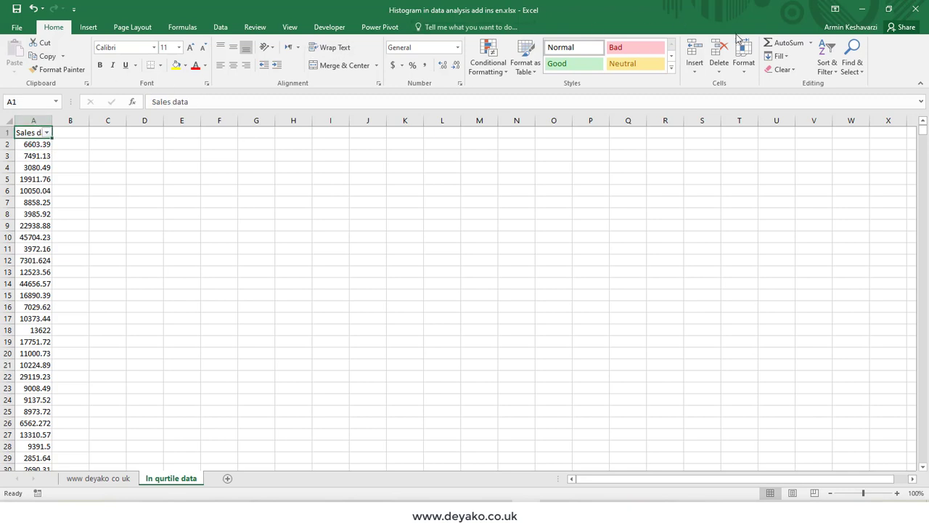
click(827, 66)
click(840, 129)
double_click(51, 116)
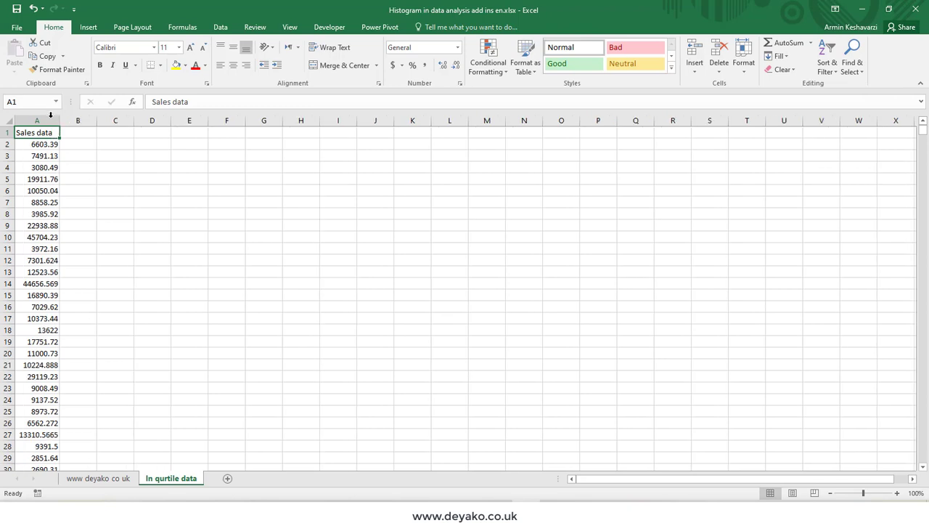
Insert a histogram chart from the sales values in A2:A4202 and enlarge it until its bin labels are readable
click(45, 143)
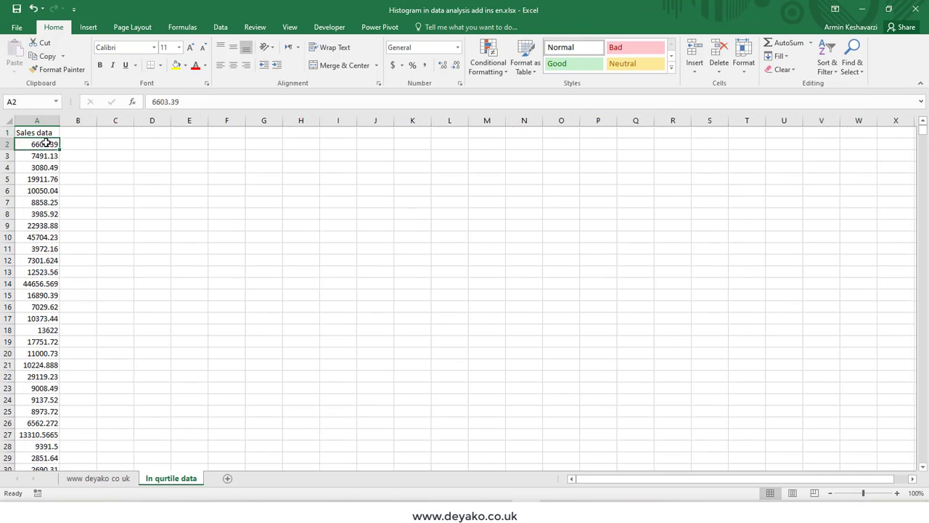
key(ctrl+shift+Down)
click(88, 26)
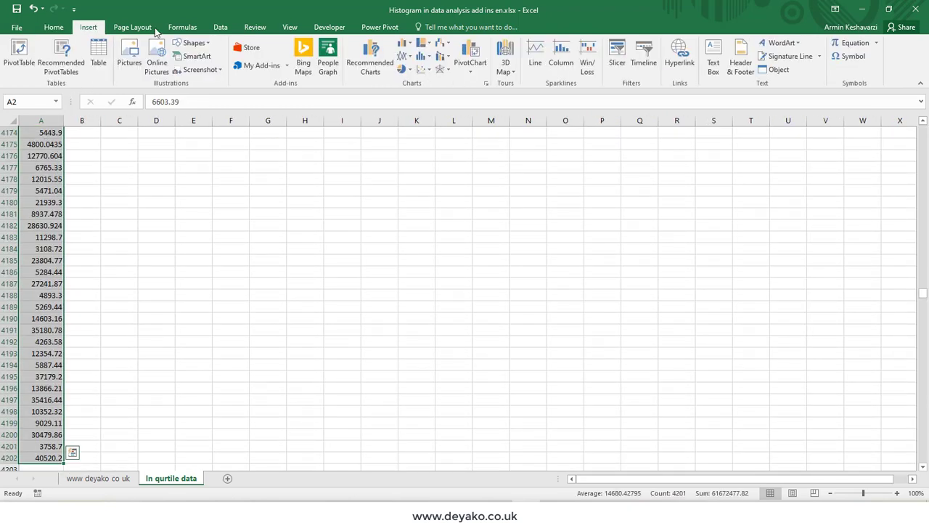
click(423, 56)
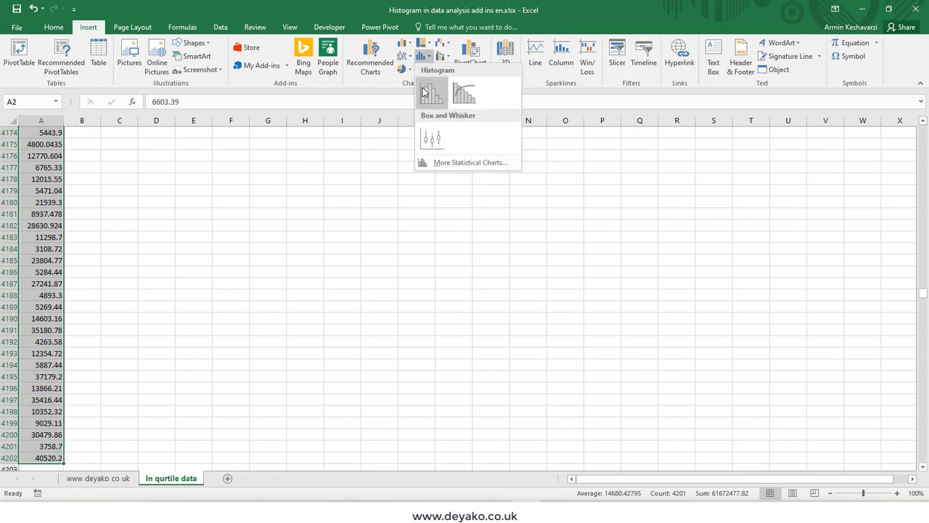
click(427, 92)
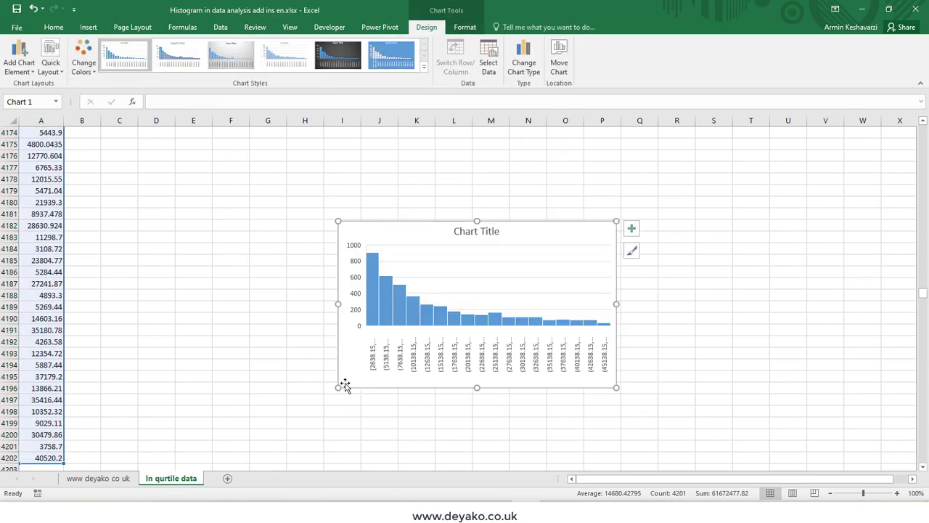
drag(338, 385, 150, 456)
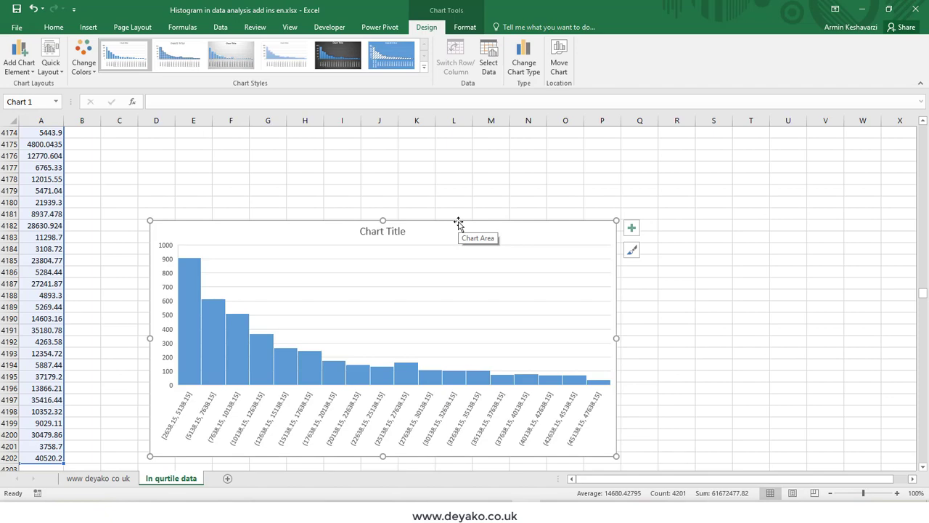
Cut the histogram chart and paste it near the beginning of the sheet at cell C2
key(Delete)
drag(920, 294, 926, 126)
click(122, 143)
key(ctrl+v)
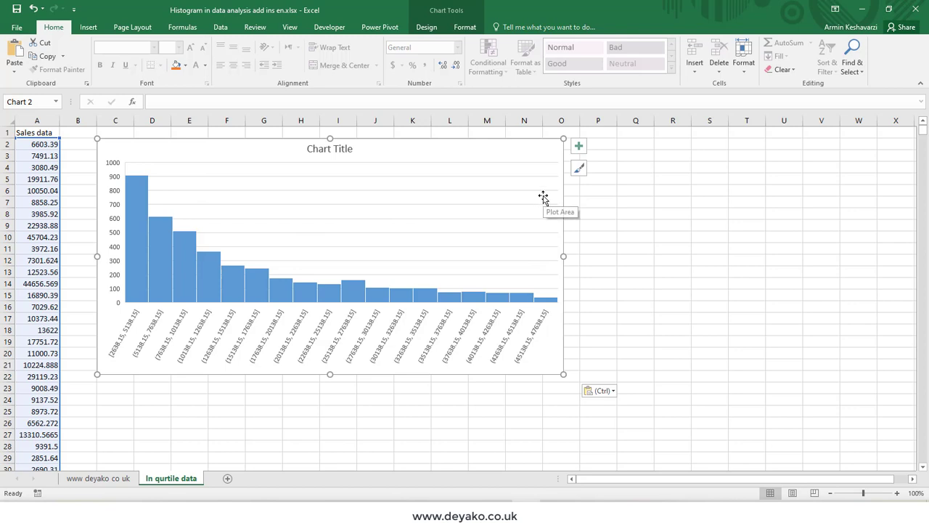
Start the Histogram tool of Data Analysis and set its input range to $A$2:$A$4202
click(220, 27)
click(837, 61)
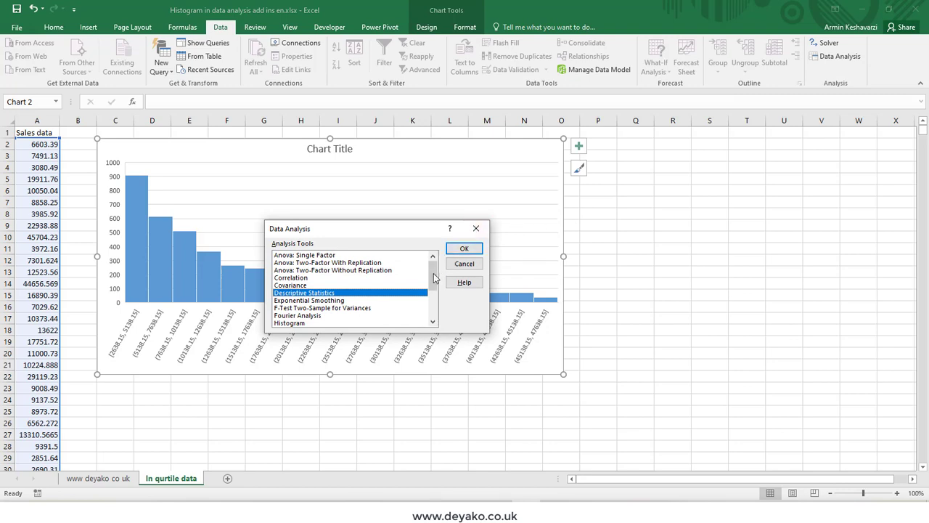
drag(433, 275, 434, 293)
click(293, 299)
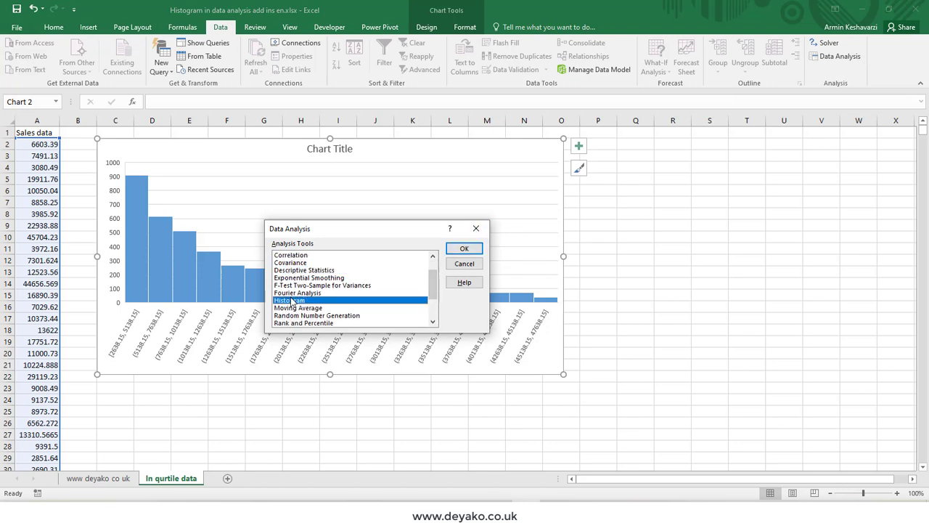
click(463, 249)
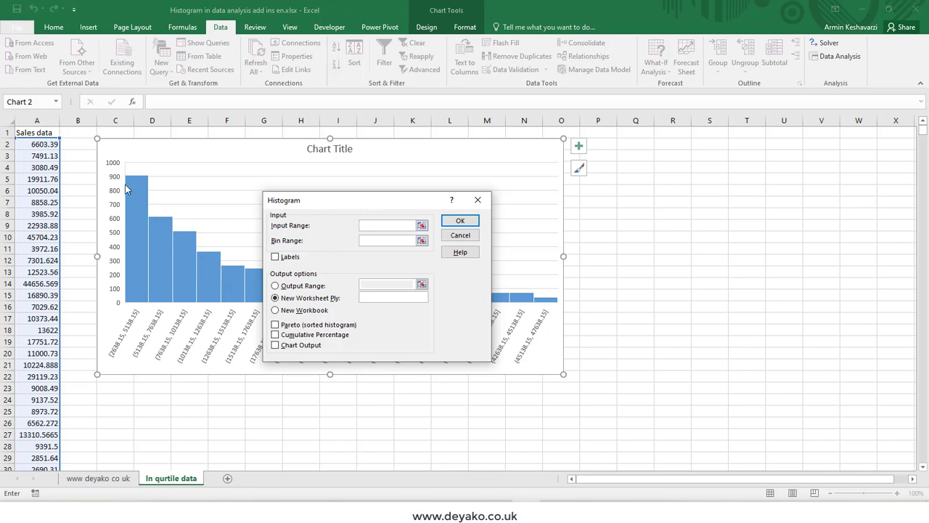
click(34, 148)
click(36, 147)
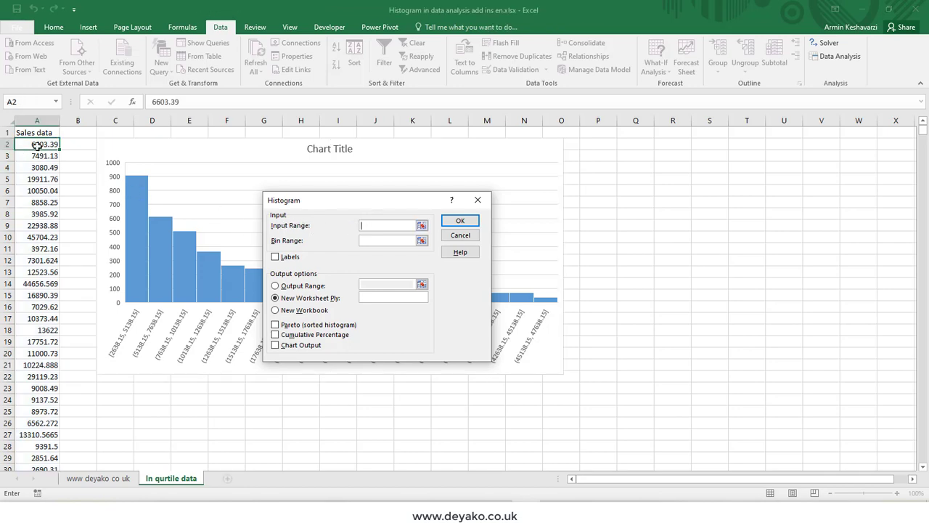
key(ctrl+shift+Down)
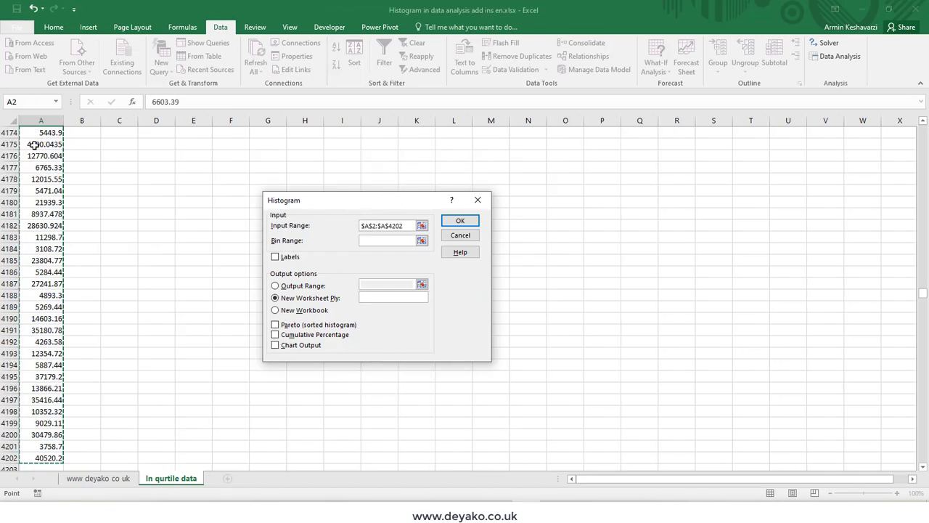
drag(921, 182, 920, 128)
Leave the bin range empty, output to a new worksheet named Histogram with Cumulative Percentage and Chart Output enabled, and run the analysis
click(392, 238)
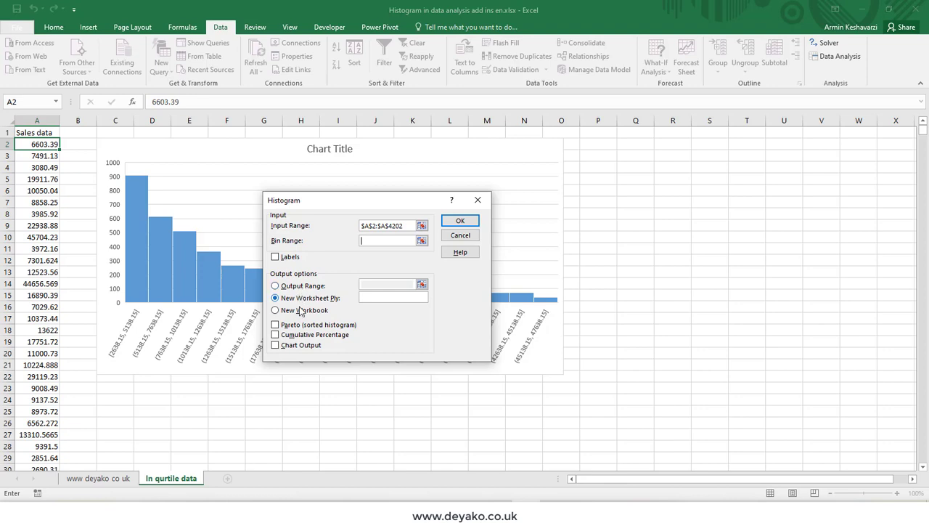
click(363, 298)
click(276, 335)
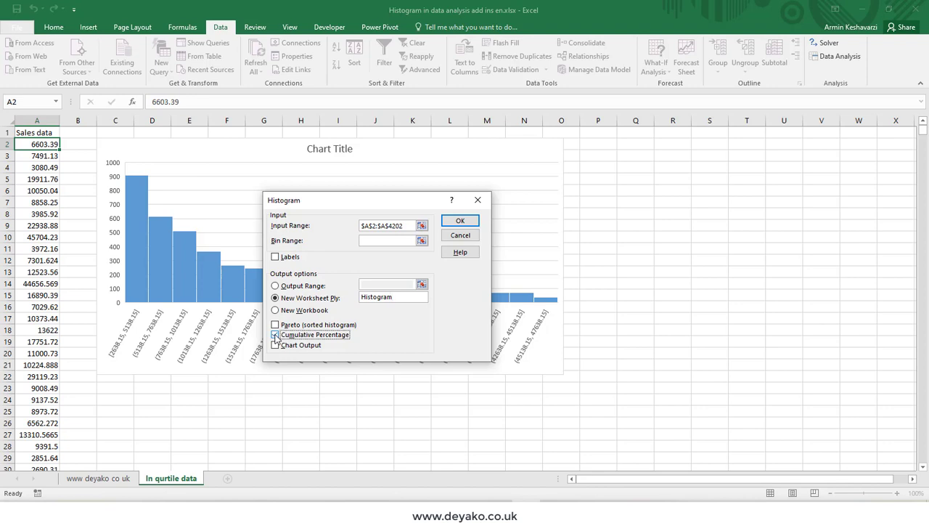
click(275, 345)
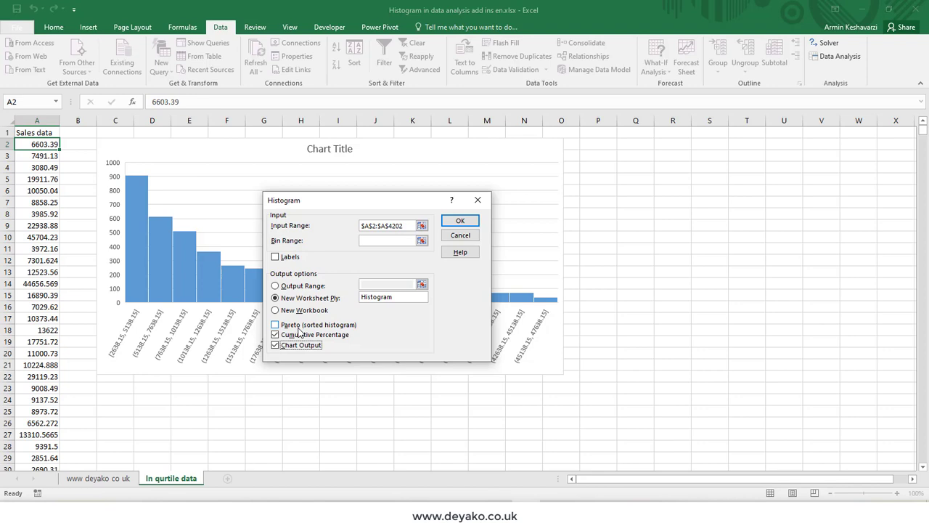
click(457, 223)
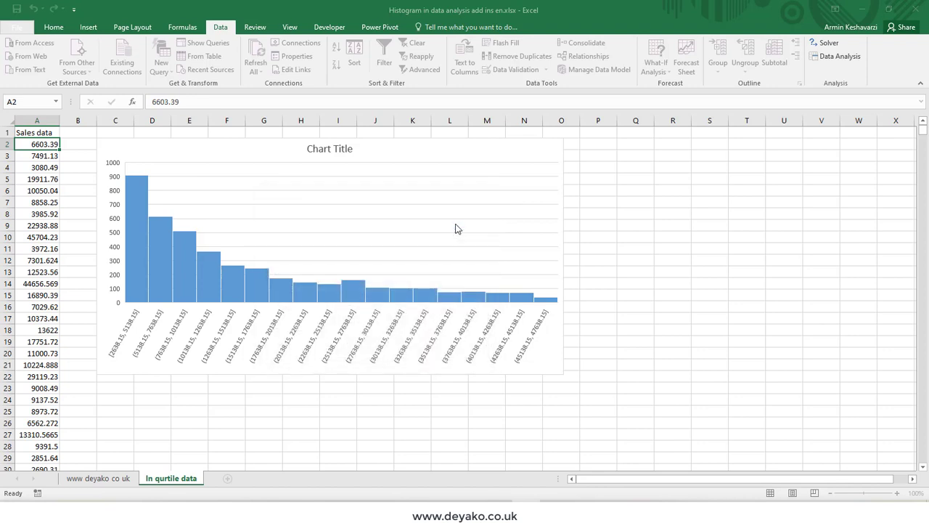
Autofit the Bin, Frequency and Cumulative % columns on the Histogram sheet
double_click(52, 120)
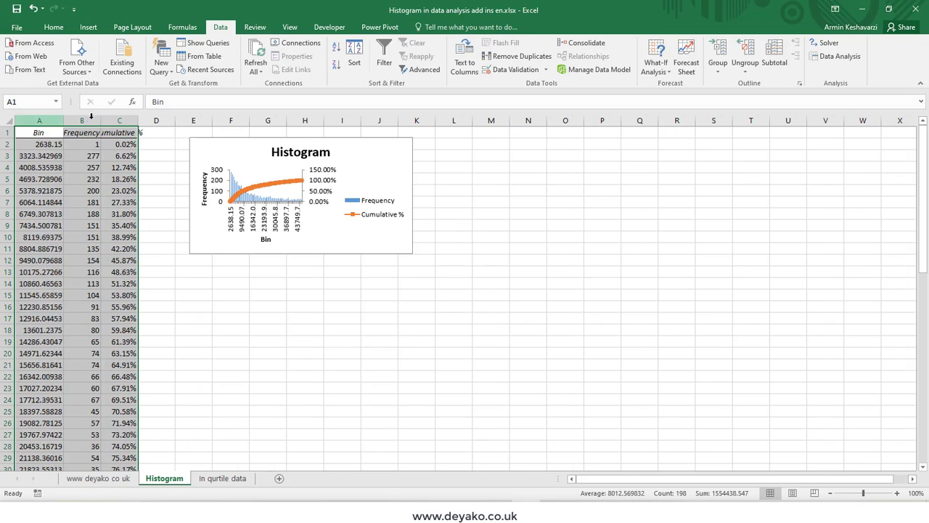
double_click(100, 120)
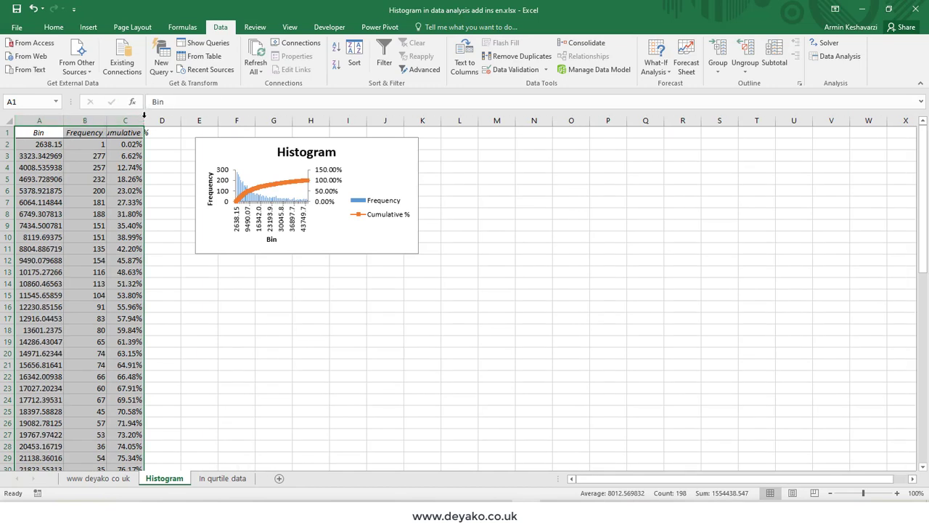
double_click(144, 116)
Examine the headers and first-row values of the Bin, Frequency and Cumulative % columns
click(45, 130)
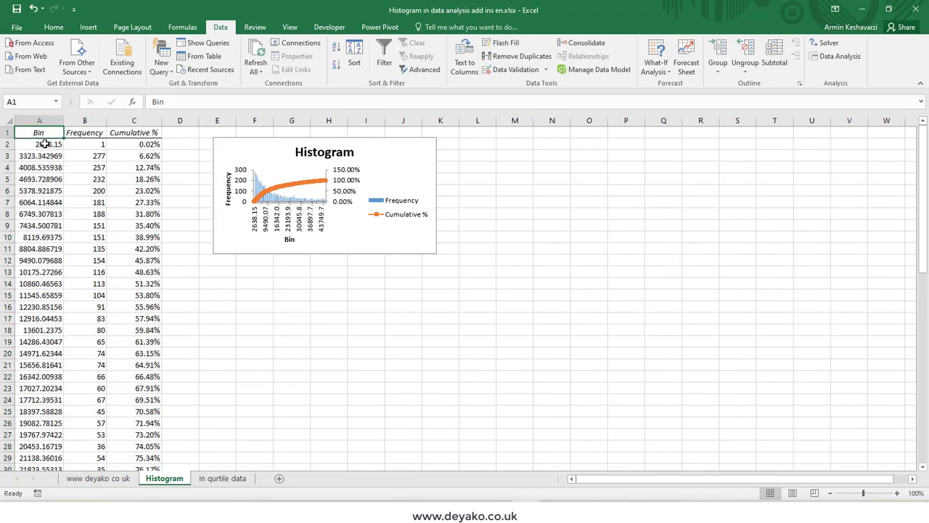
click(45, 149)
click(96, 131)
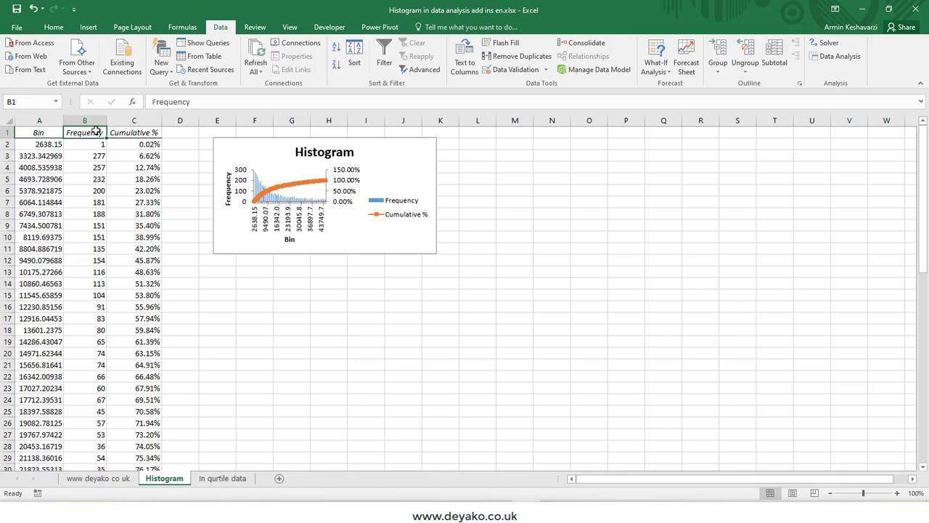
click(96, 143)
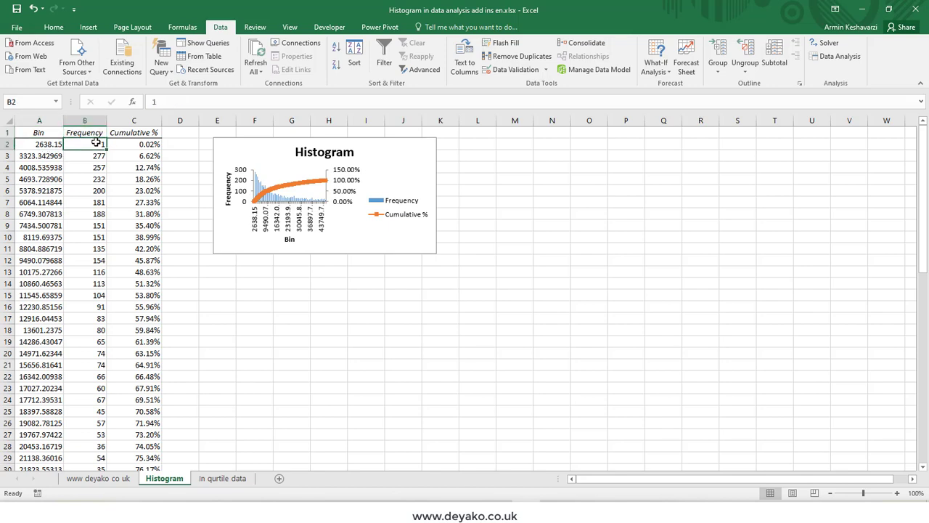
click(148, 135)
click(153, 145)
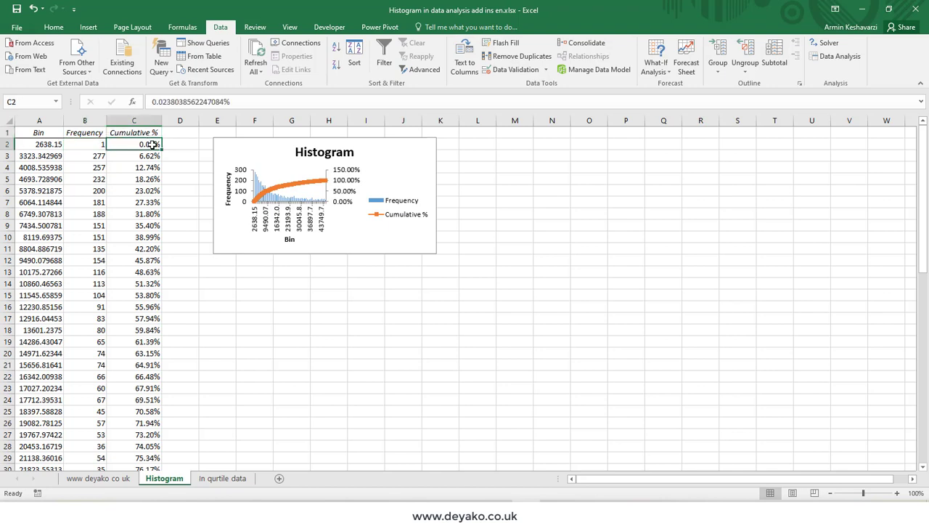
Enlarge the Histogram chart to span about 14 columns and 24 rows, and move it closer to the frequency table
click(435, 250)
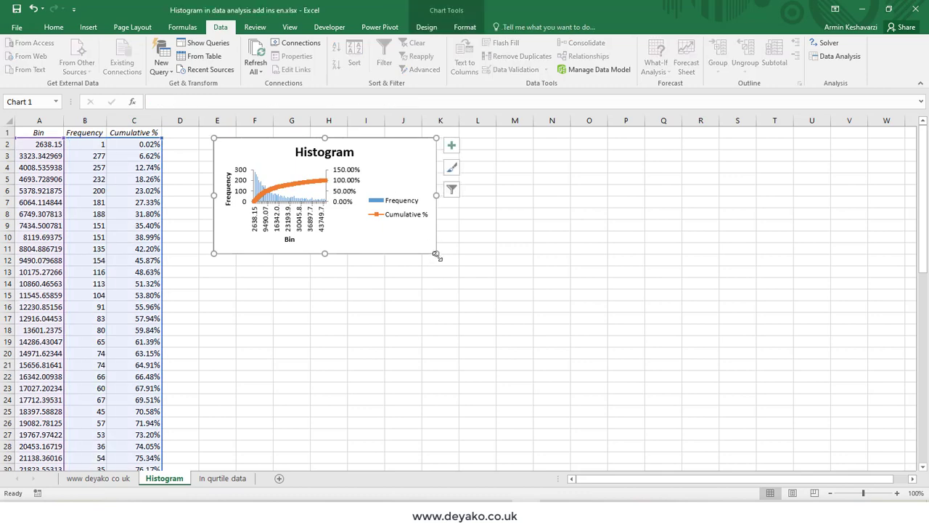
drag(435, 251, 746, 420)
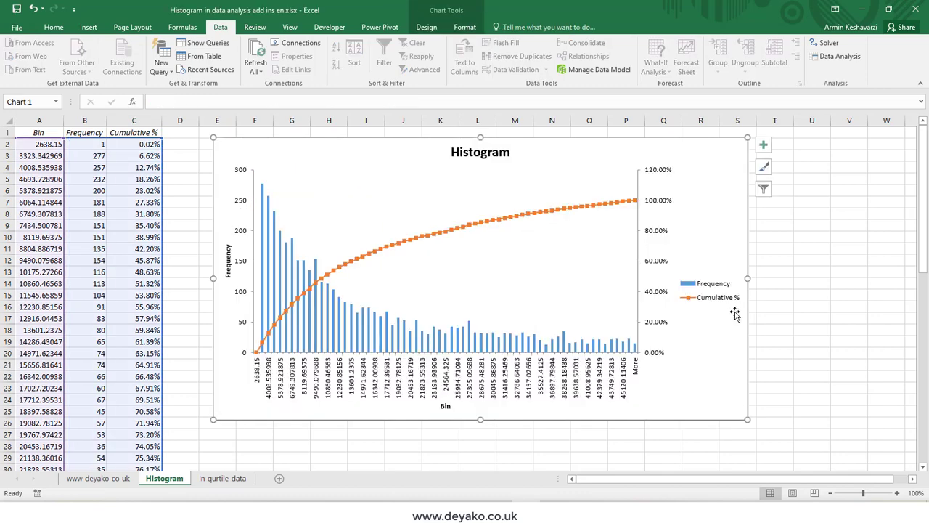
drag(715, 140, 683, 141)
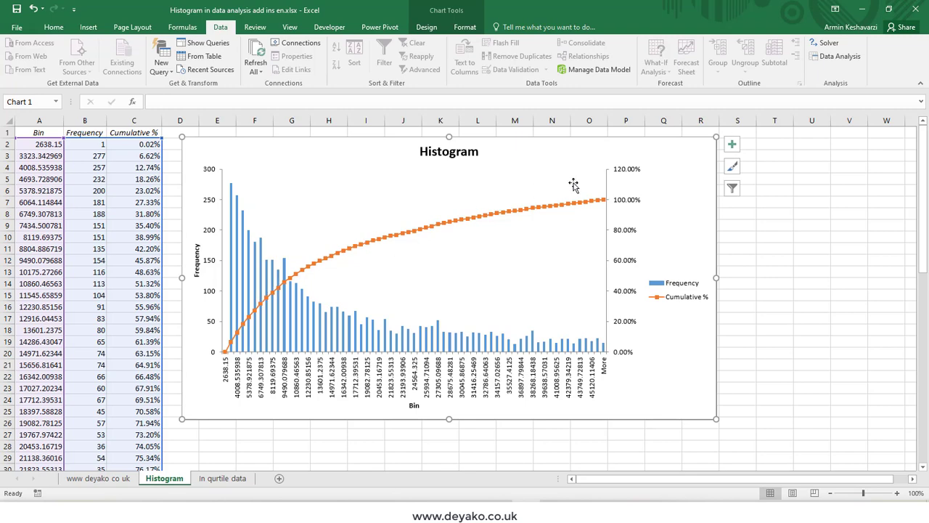
Format the numeric Bin values in A2:A65 of the Histogram sheet to show no decimal places
click(48, 151)
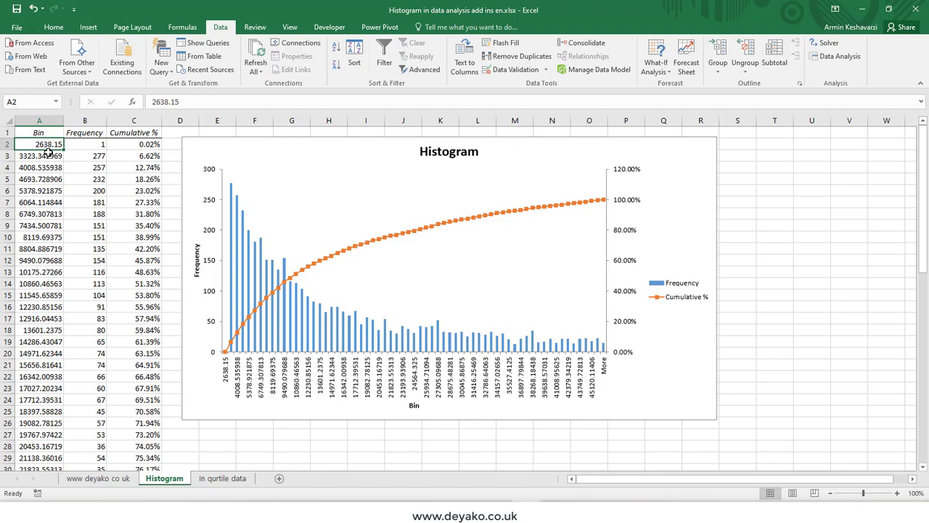
key(ctrl+shift+Down)
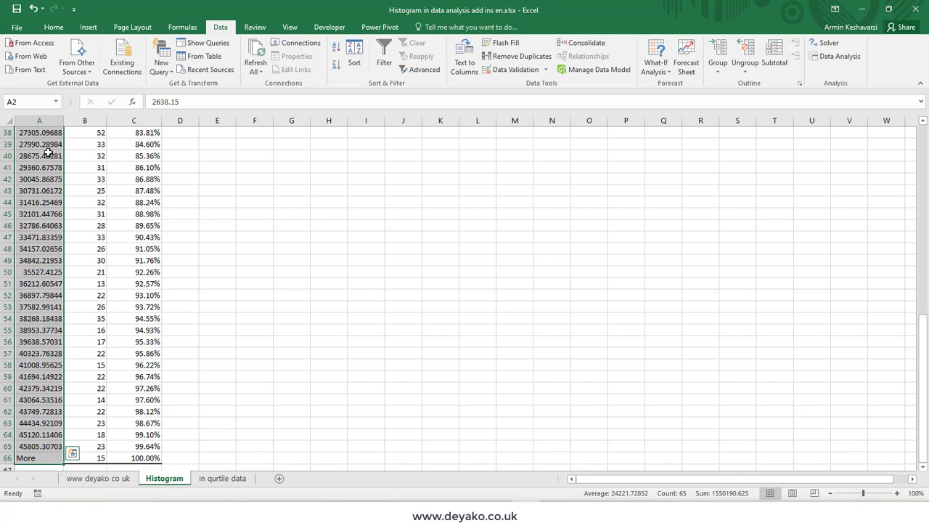
key(shift+Up)
click(61, 29)
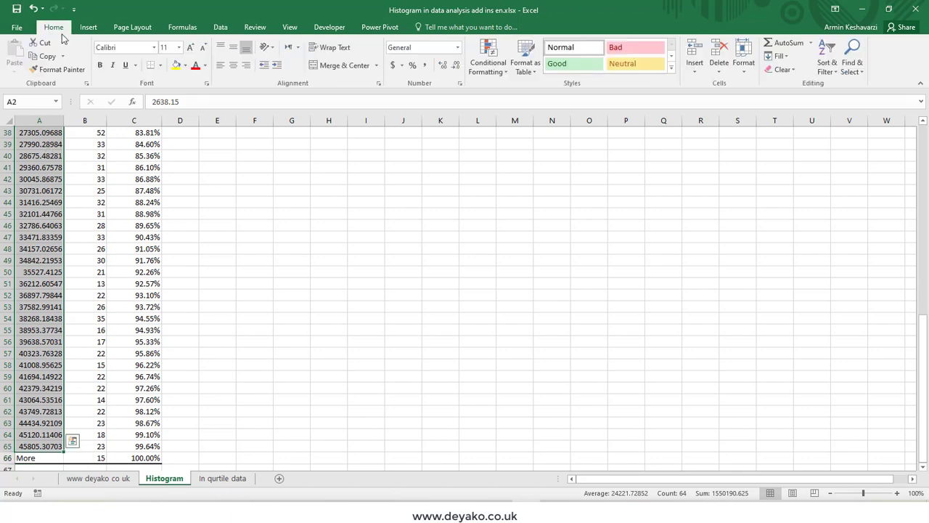
click(444, 66)
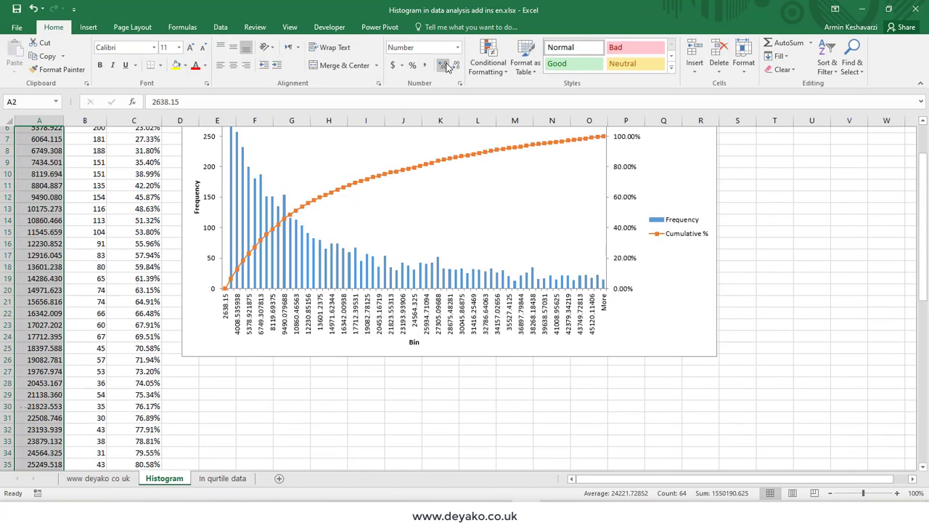
click(455, 66)
click(456, 66)
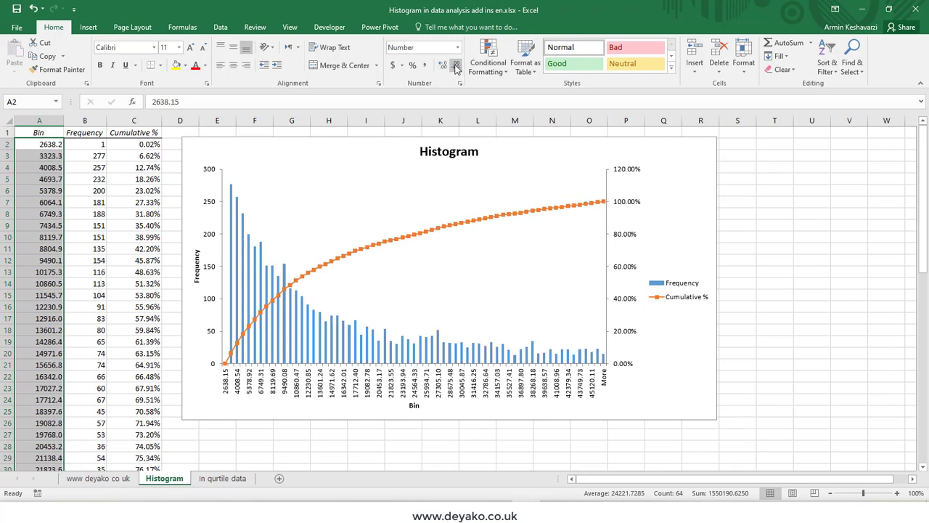
click(455, 67)
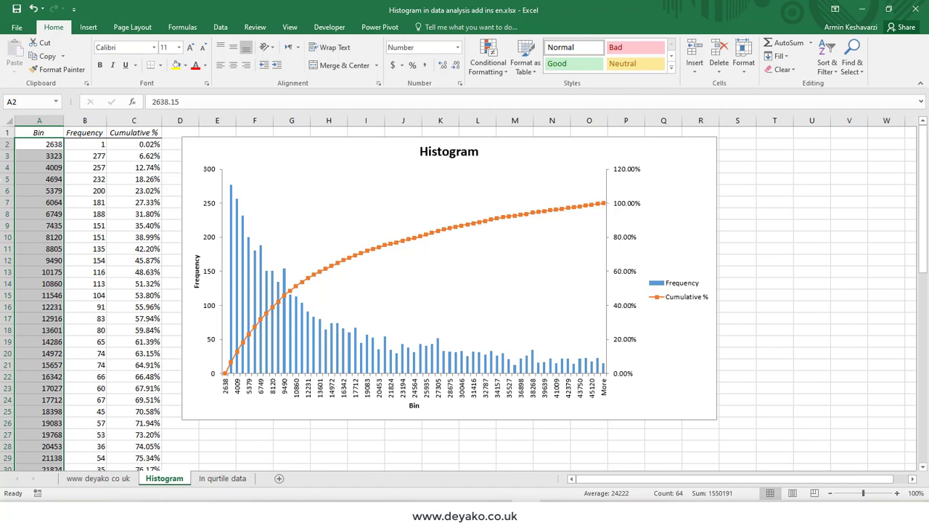
click(124, 159)
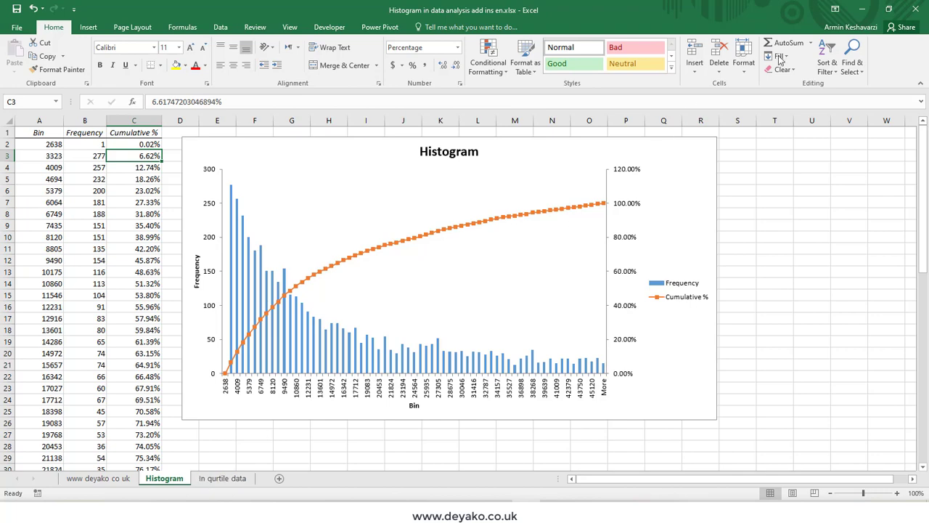
Open the Histogram analysis tool from the In qurtile data sheet, keeping $A$2:$A$4202 as the input range
click(220, 479)
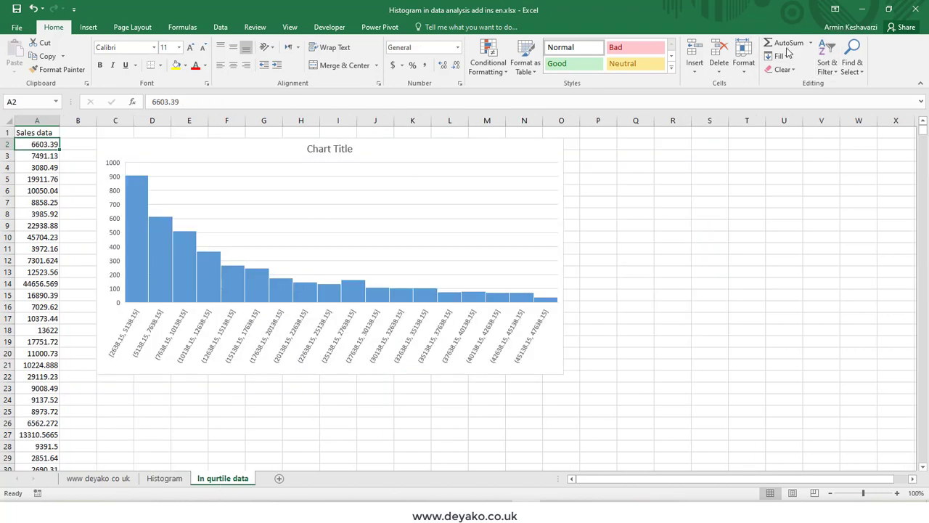
click(220, 27)
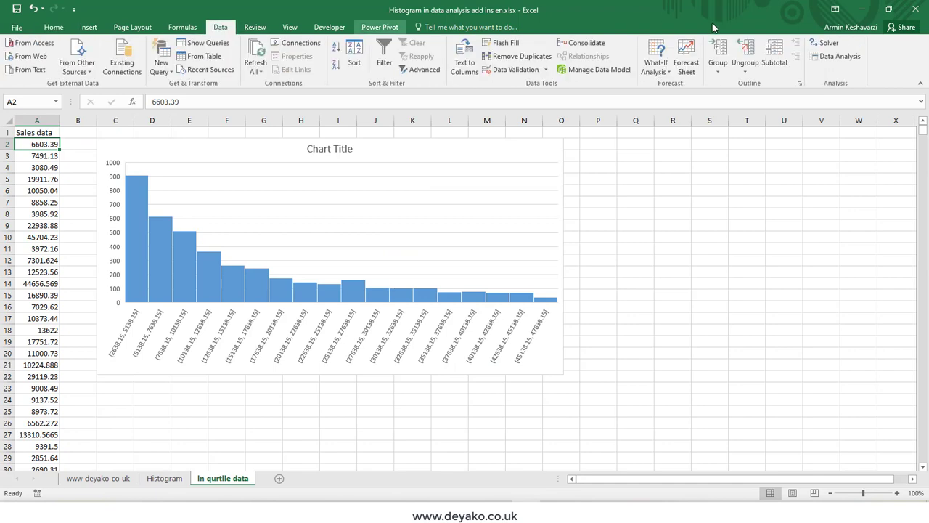
click(842, 57)
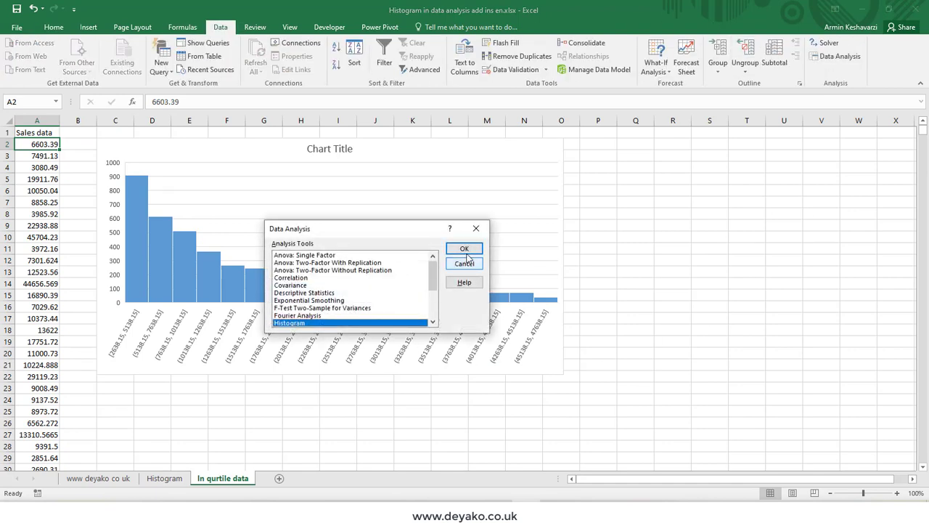
click(466, 250)
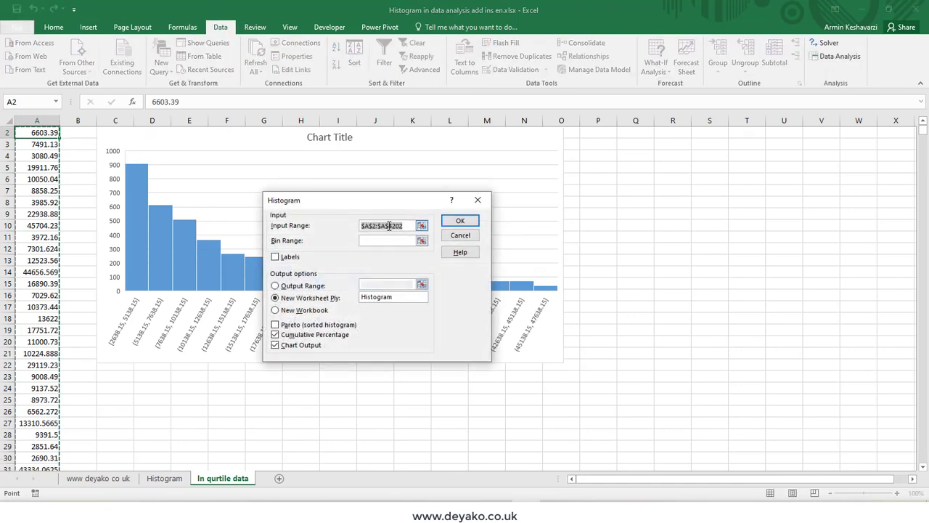
click(389, 226)
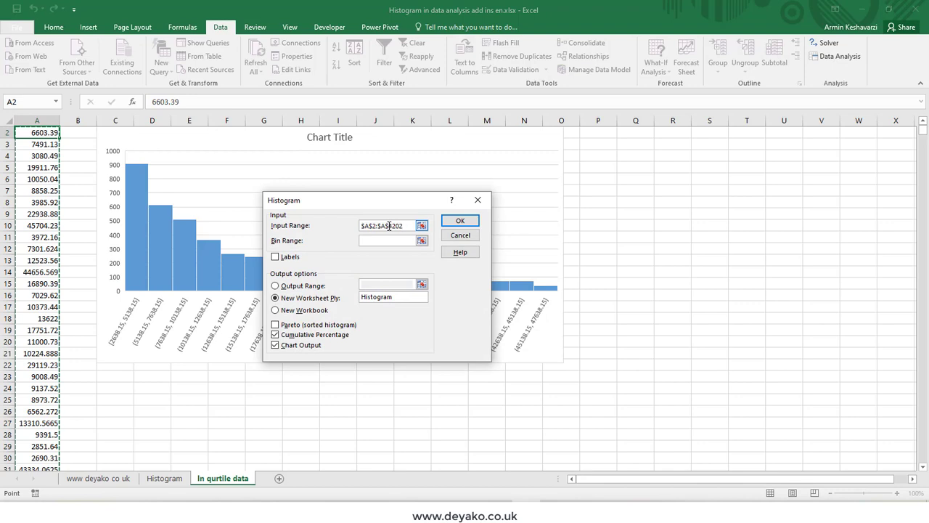
Set the output to a new worksheet named Parto, enable Pareto (sorted histogram), and run the analysis
click(394, 296)
double_click(395, 296)
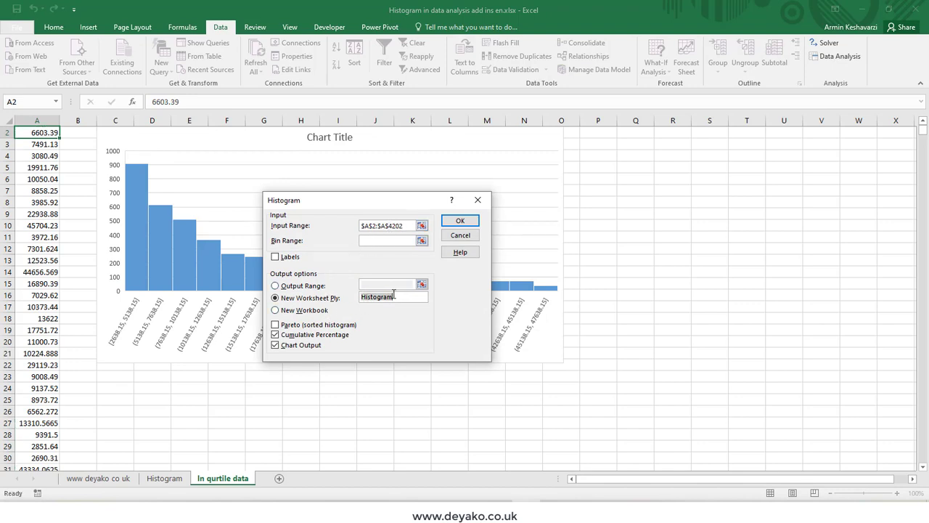
text(Parto)
click(275, 325)
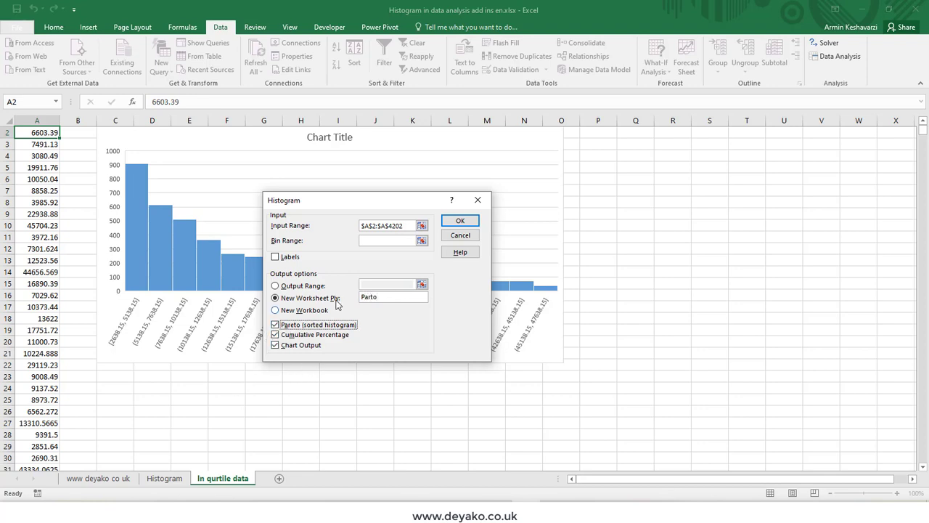
click(470, 222)
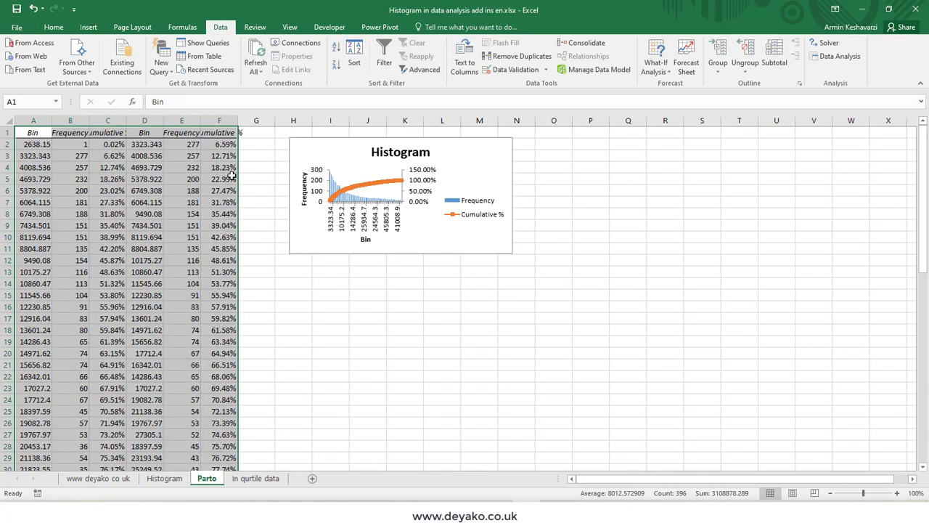
Autofit both sets of Bin, Frequency and Cumulative % columns, A to F, on the Parto sheet
click(34, 133)
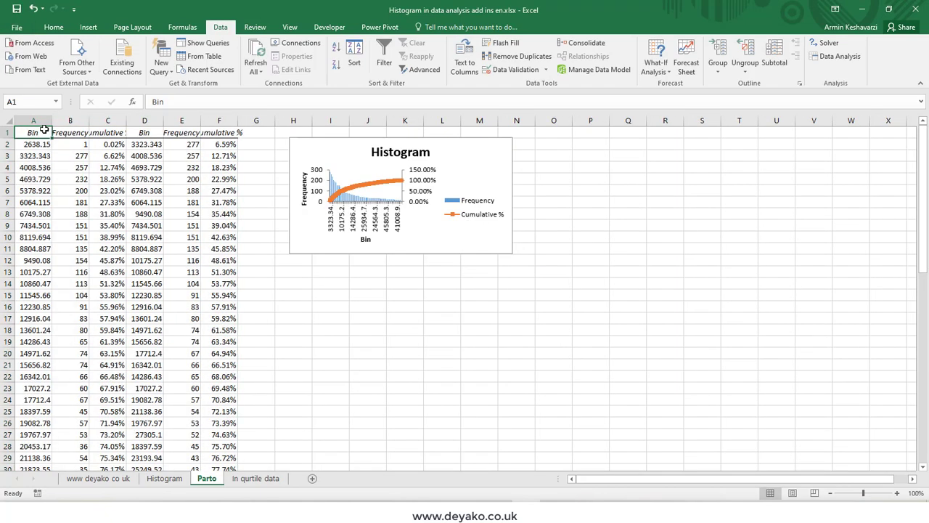
drag(33, 119, 125, 117)
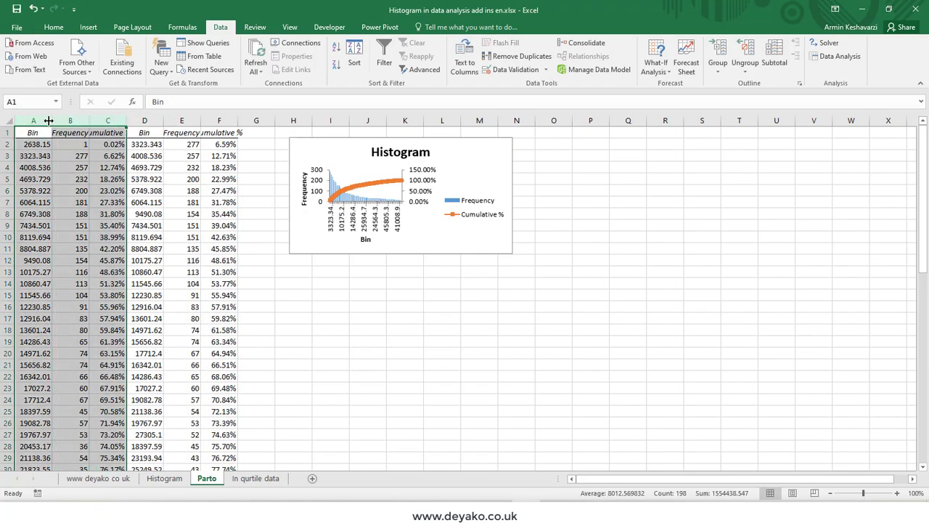
double_click(126, 117)
click(101, 120)
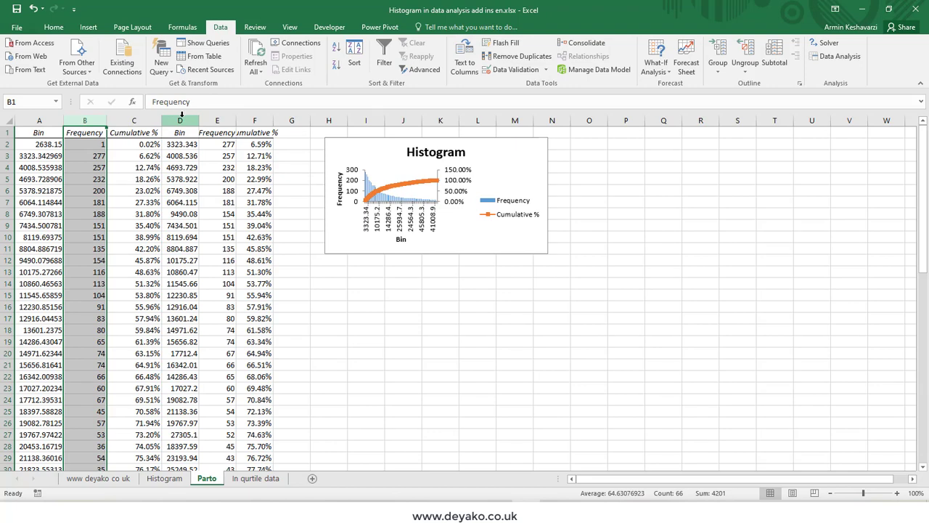
drag(181, 117, 211, 121)
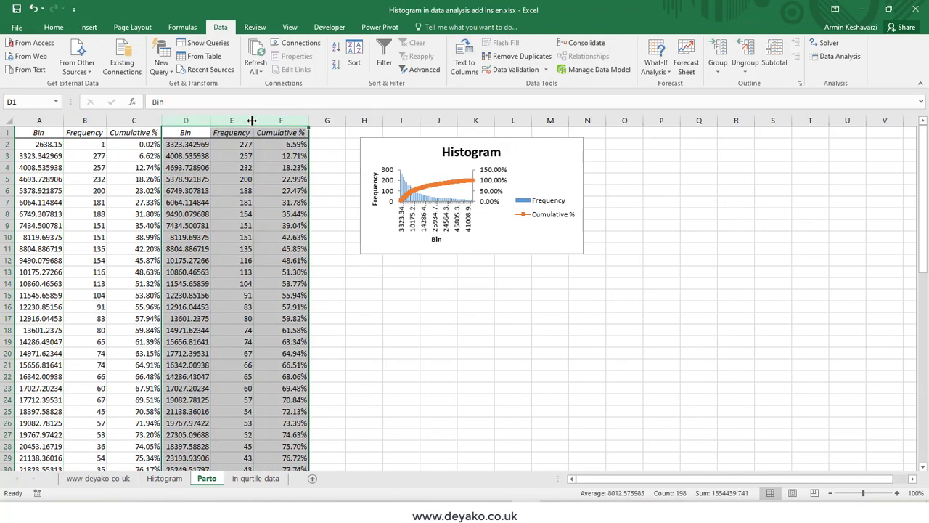
Examine the sorted Bin, Frequency and Cumulative % values in columns D to F, from the first rows to the last
click(248, 145)
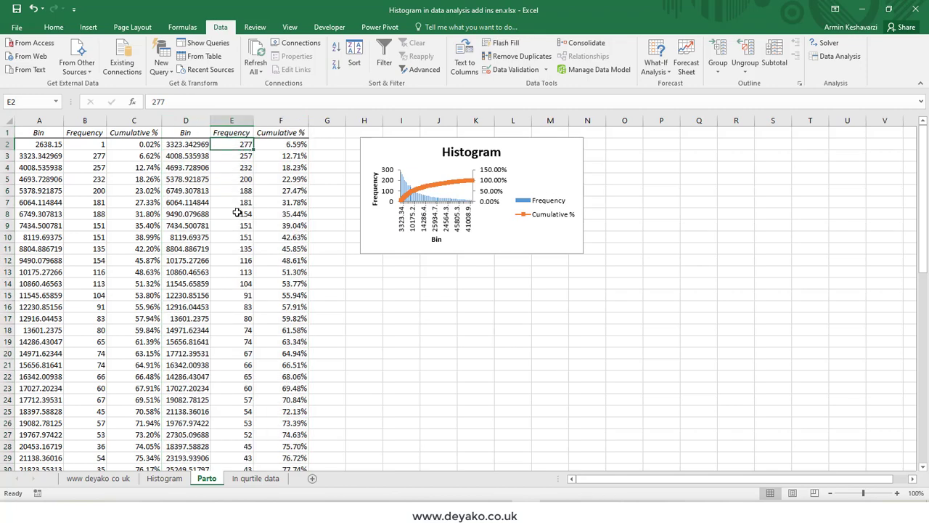
scroll(241, 210, down, 17)
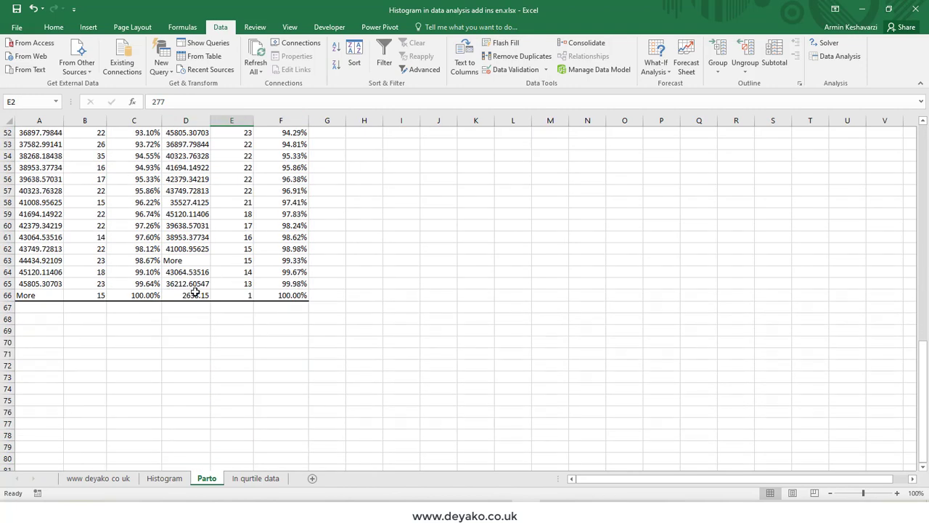
click(196, 293)
scroll(242, 290, up, 17)
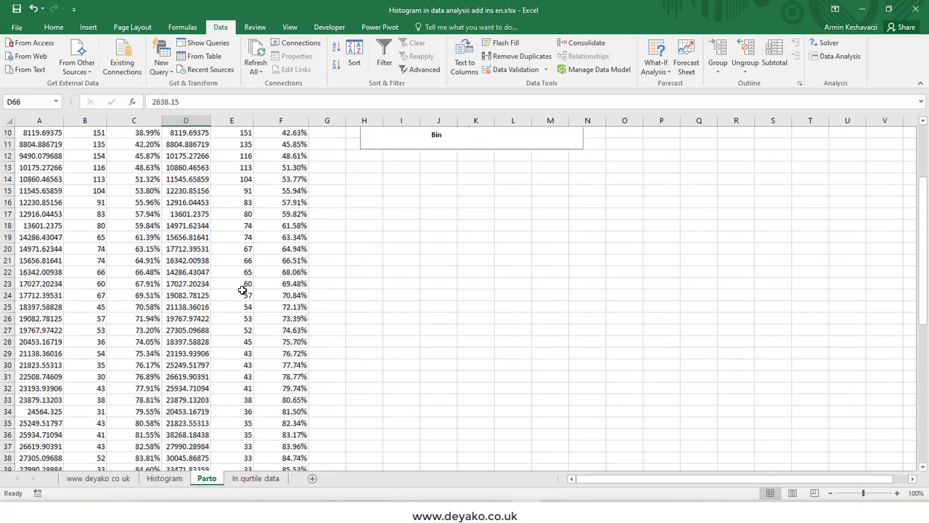
drag(191, 122, 290, 121)
click(278, 145)
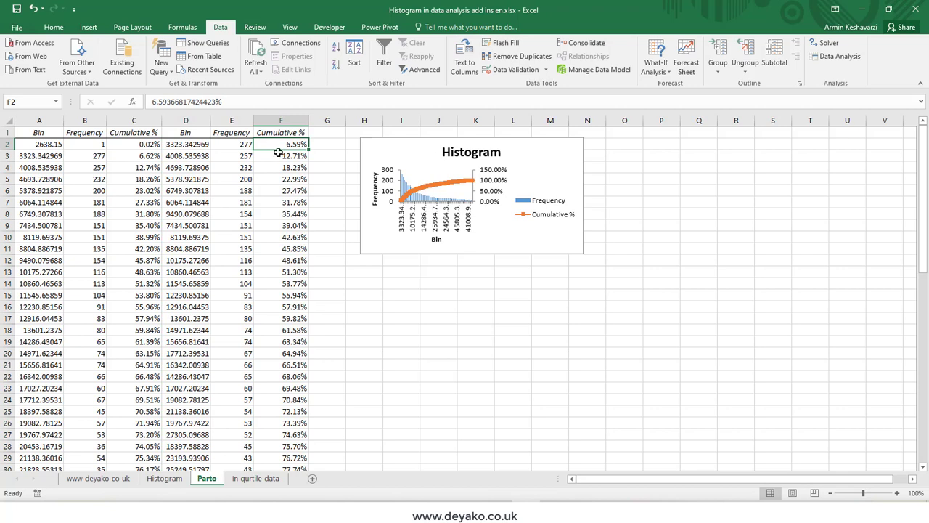
click(239, 147)
click(244, 155)
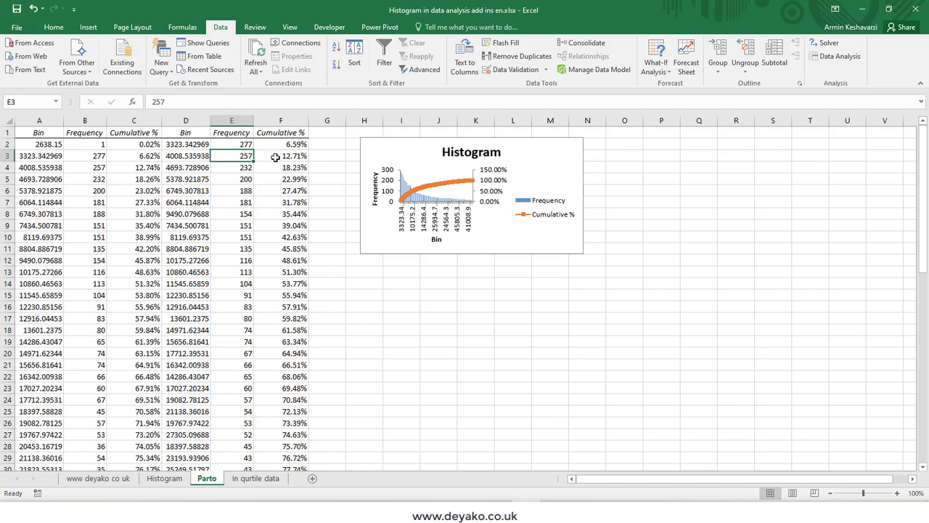
click(293, 158)
Move the Parto chart beside the frequency table and enlarge it to span about 15 columns and 27 rows
click(379, 141)
drag(380, 141, 337, 135)
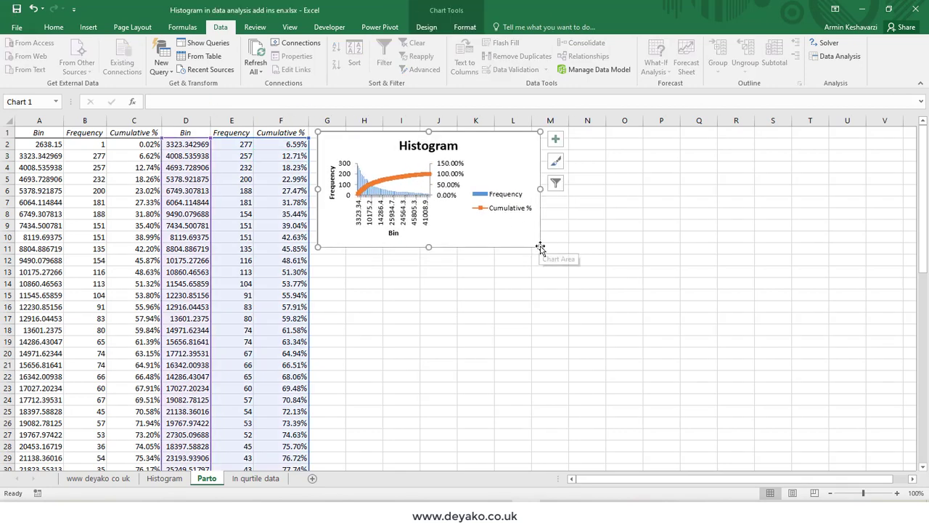
drag(539, 246, 888, 448)
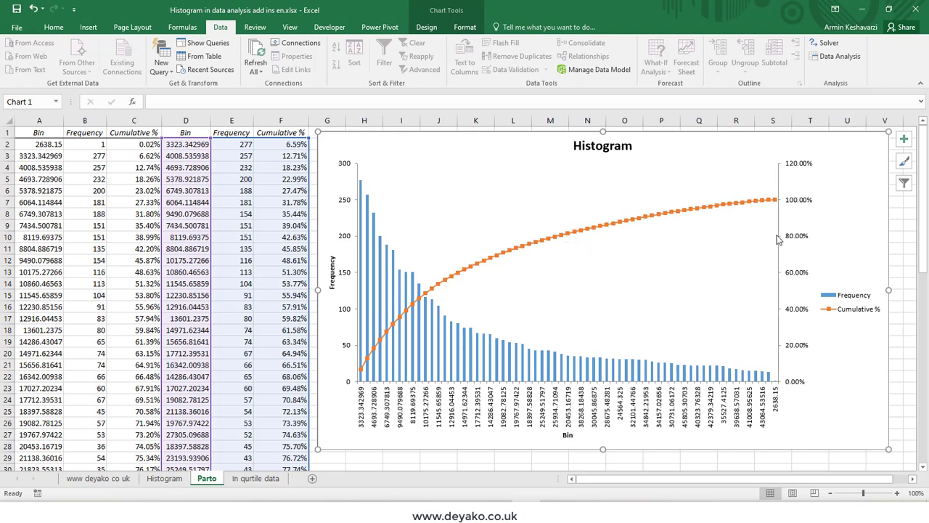
Shorten the vertical line crossing the Cumulative % curve near 80% to about 7.78 cm, ending on the Bin axis at 25250
click(565, 237)
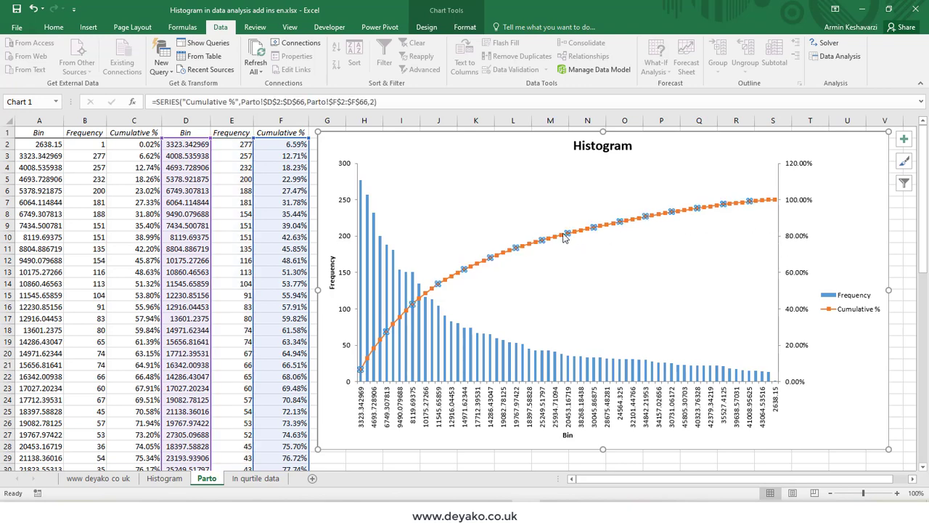
click(564, 237)
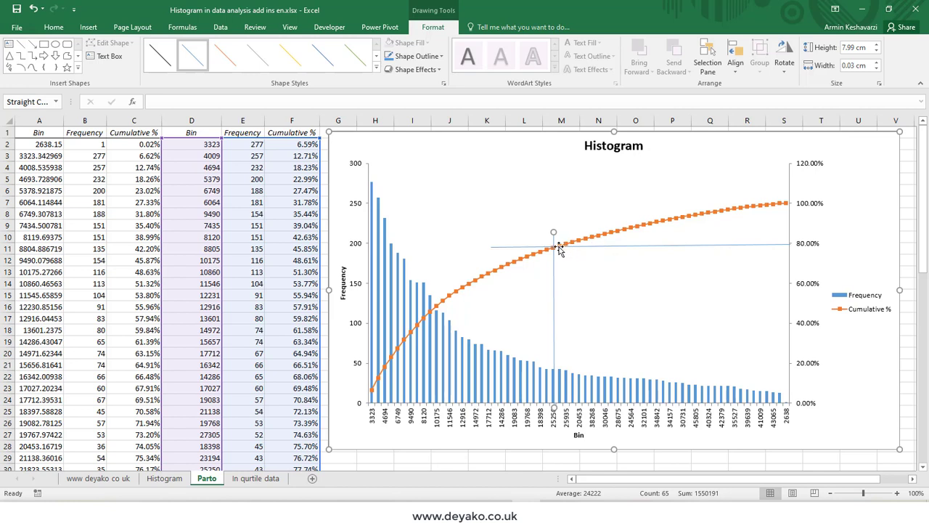
mouse_move(560, 248)
drag(555, 408, 555, 402)
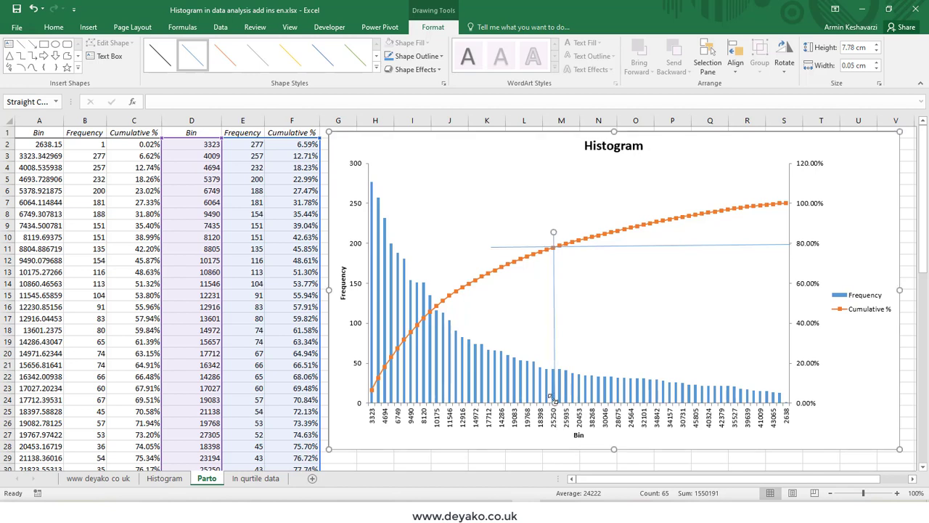